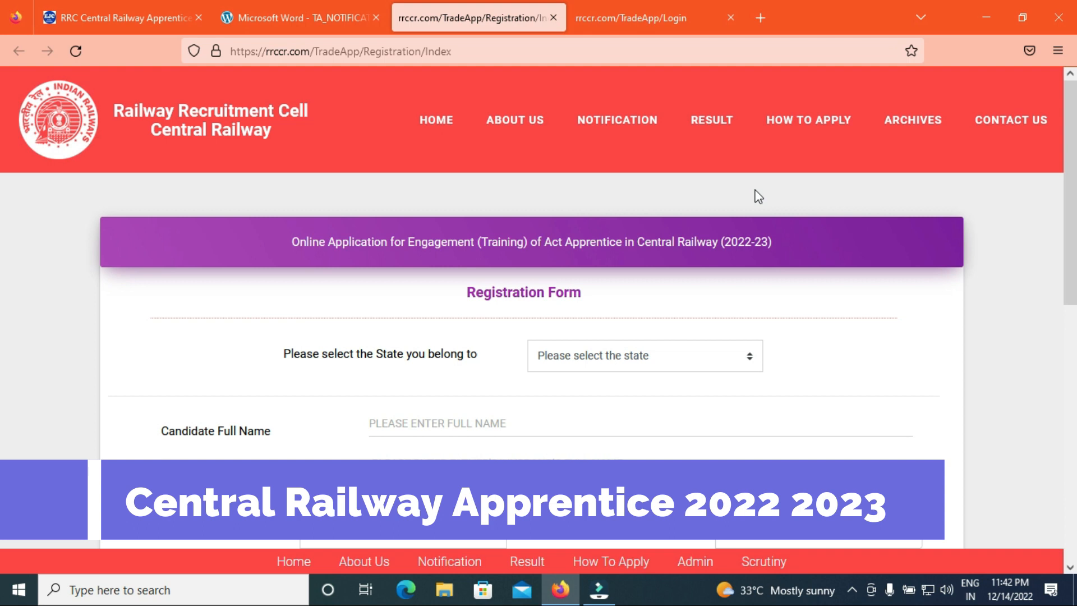
# - Open the Central Railway apprentice notification PDF and read the application dates and the number of training slots
pyautogui.click(336, 18)
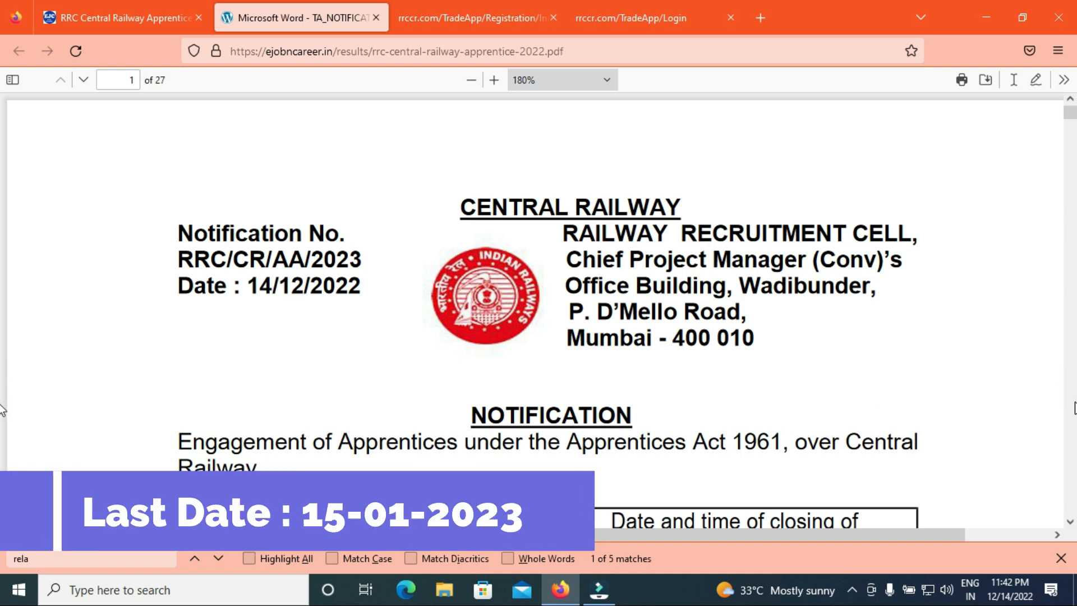
pyautogui.click(1070, 523)
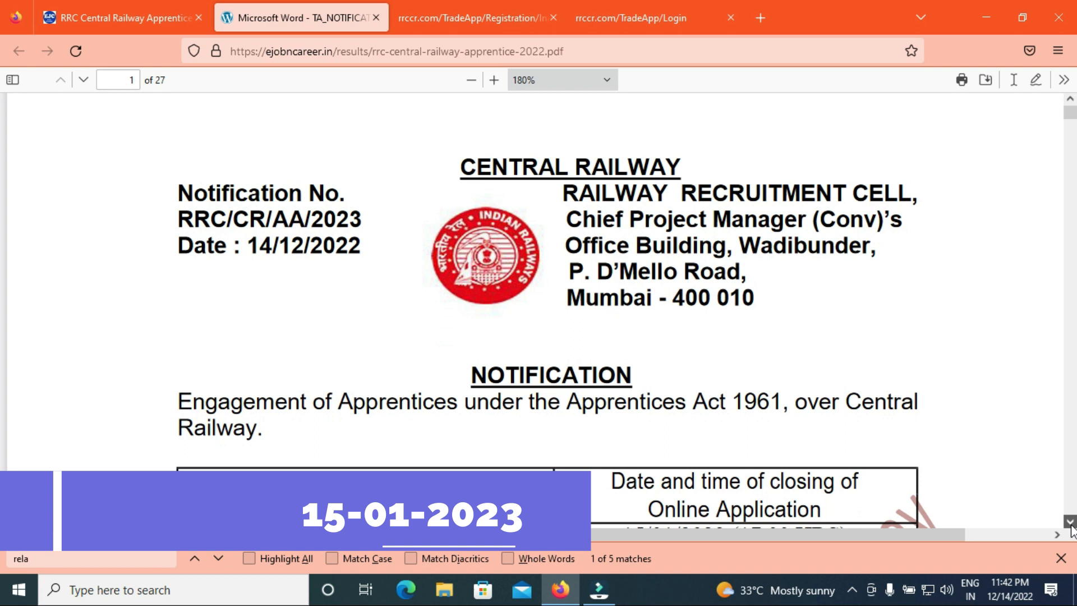
pyautogui.scroll(-3, 1070, 522)
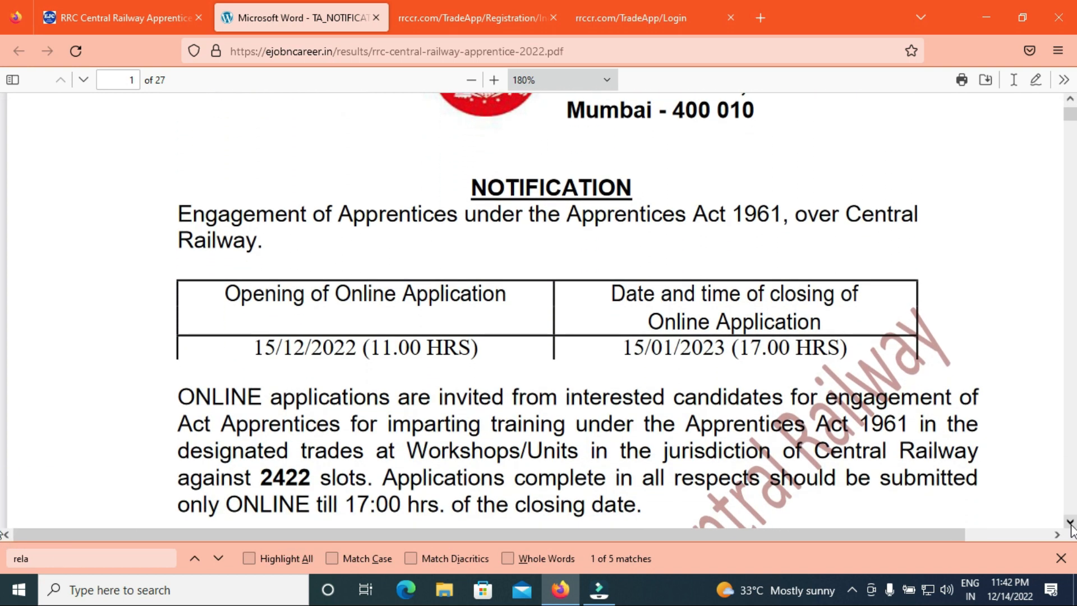
pyautogui.scroll(-2, 360, 398)
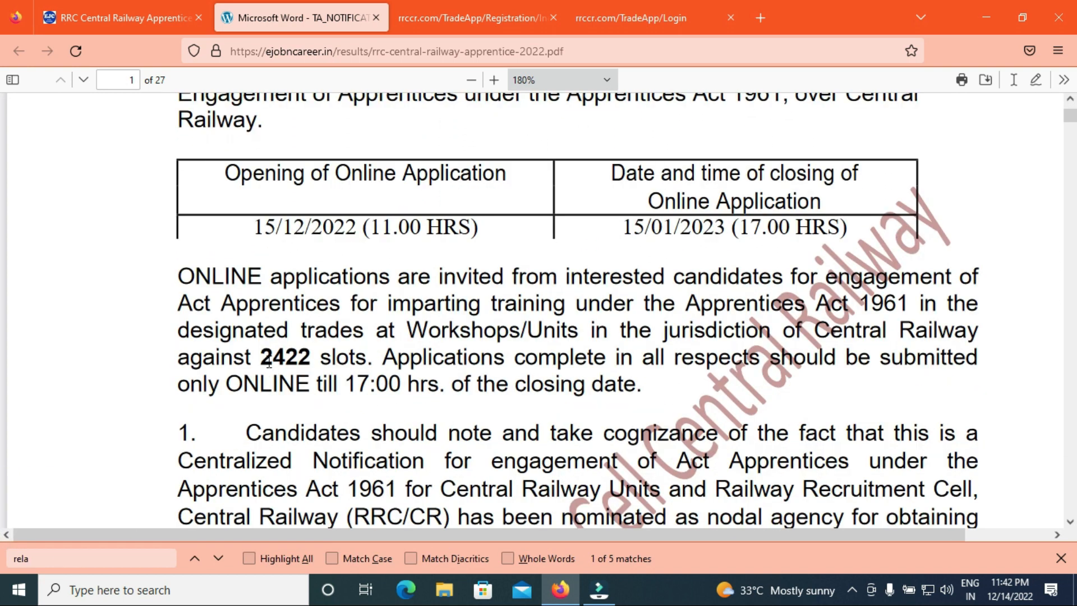
pyautogui.moveTo(260, 356); pyautogui.dragTo(331, 356)
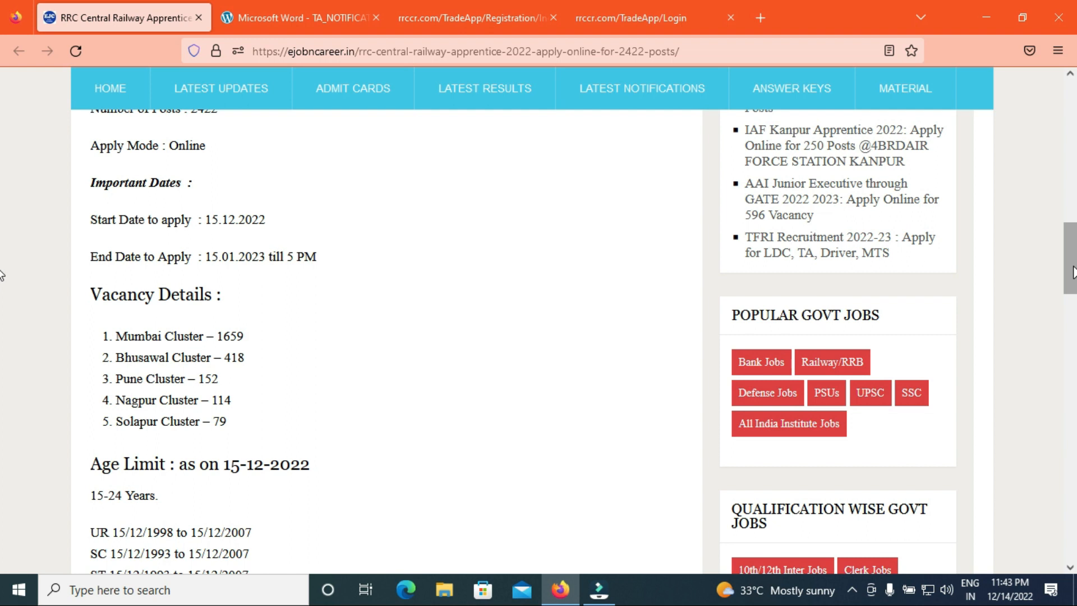
# - Examine the vacancy details, age limits, qualification and fees in the RRC Central Railway Apprentice article
pyautogui.scroll(-3, 294, 370)
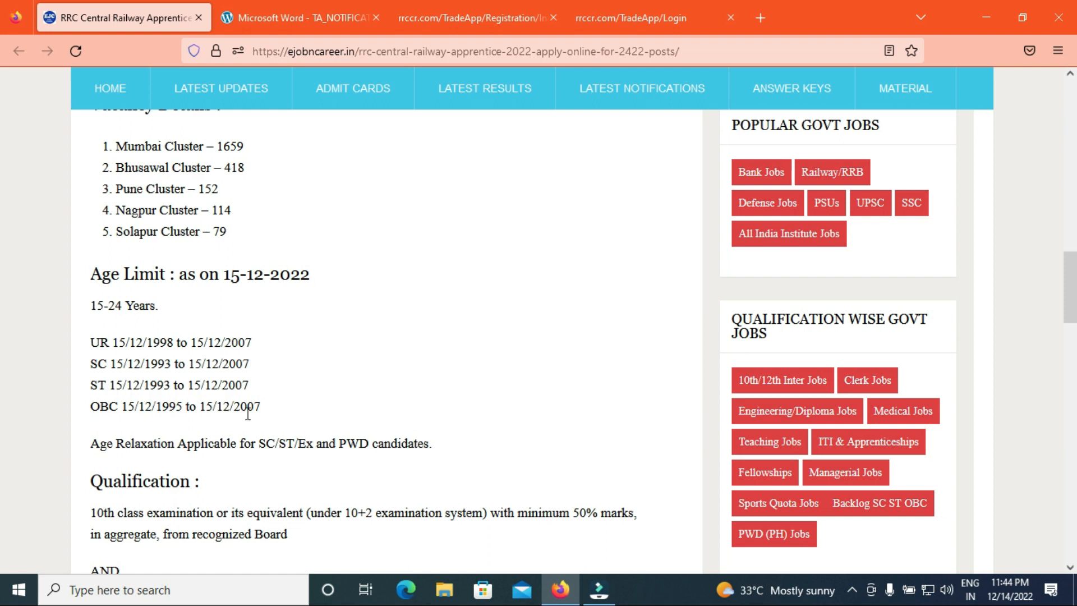
pyautogui.moveTo(1075, 278); pyautogui.dragTo(1075, 320)
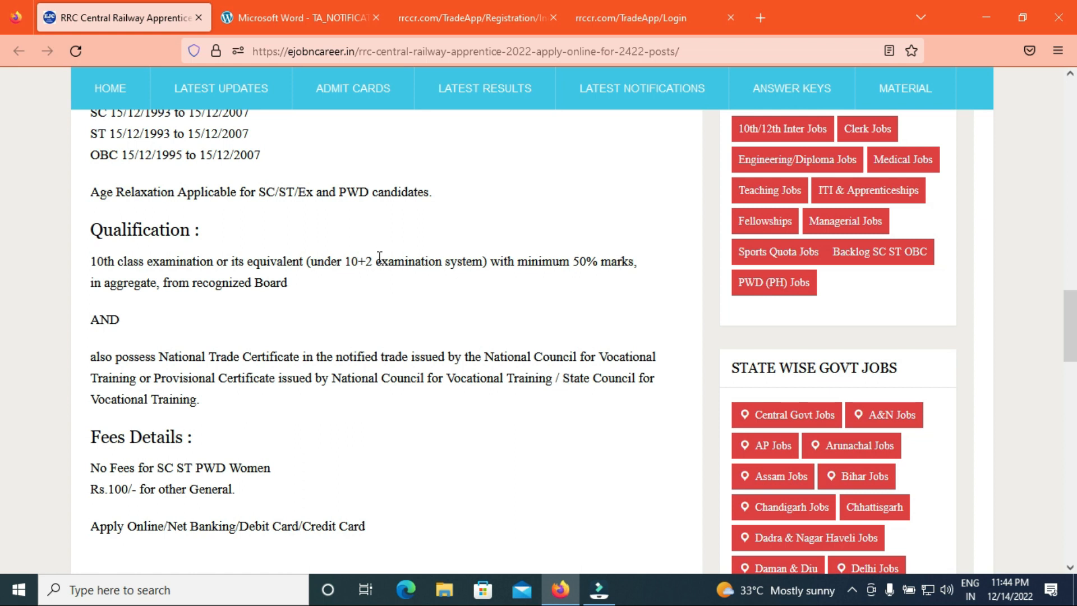
pyautogui.scroll(-3, 1073, 324)
pyautogui.moveTo(1074, 324); pyautogui.dragTo(1073, 260)
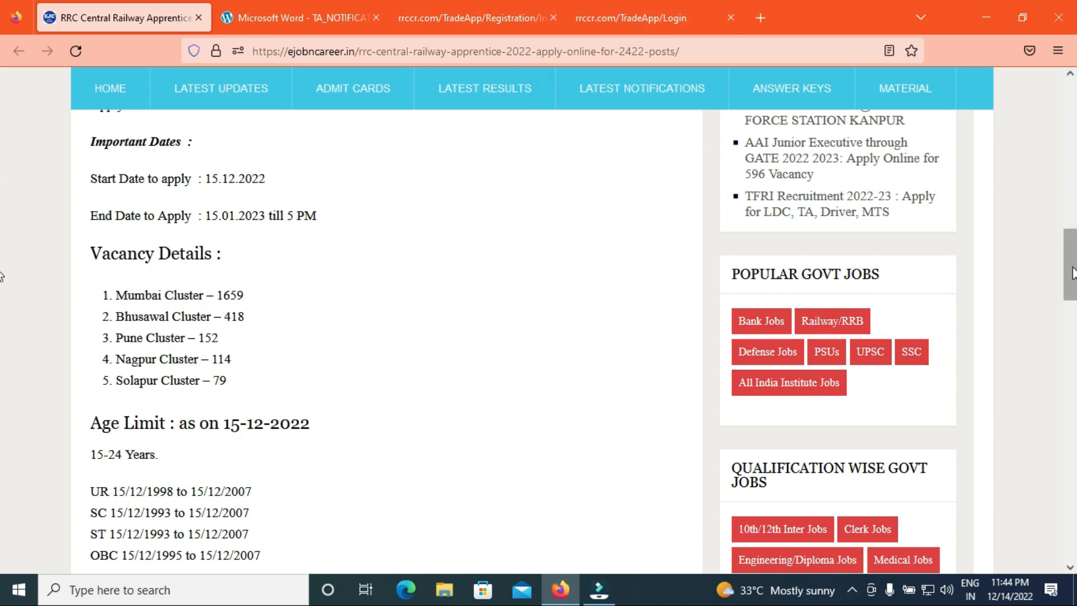
# - Examine the trade-wise break-up of training slots for the Mumbai Cluster in the notification PDF
pyautogui.click(312, 18)
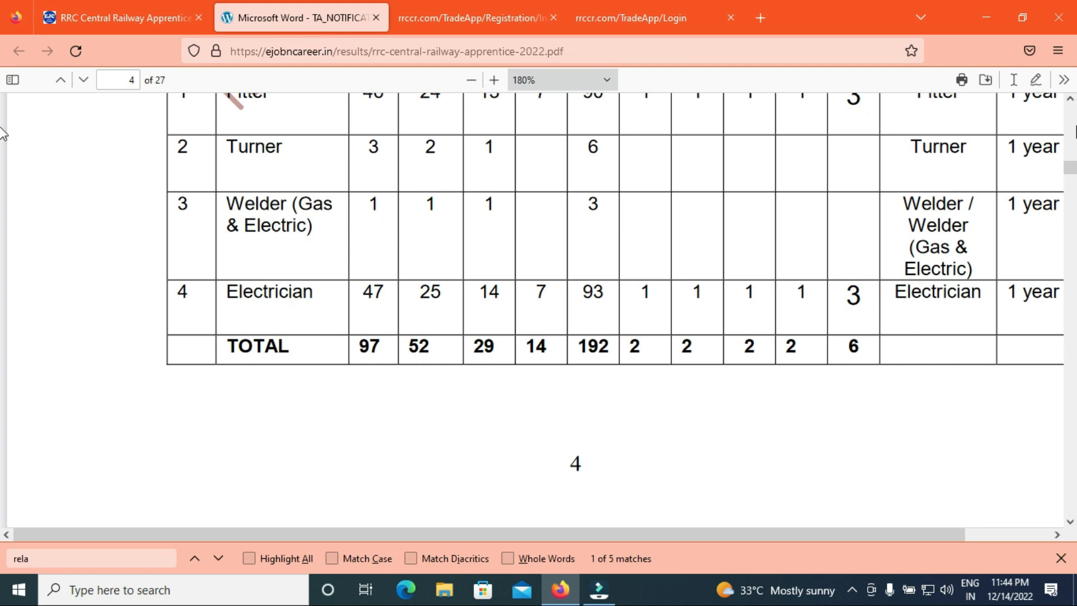
pyautogui.click(1075, 127)
pyautogui.click(1075, 128)
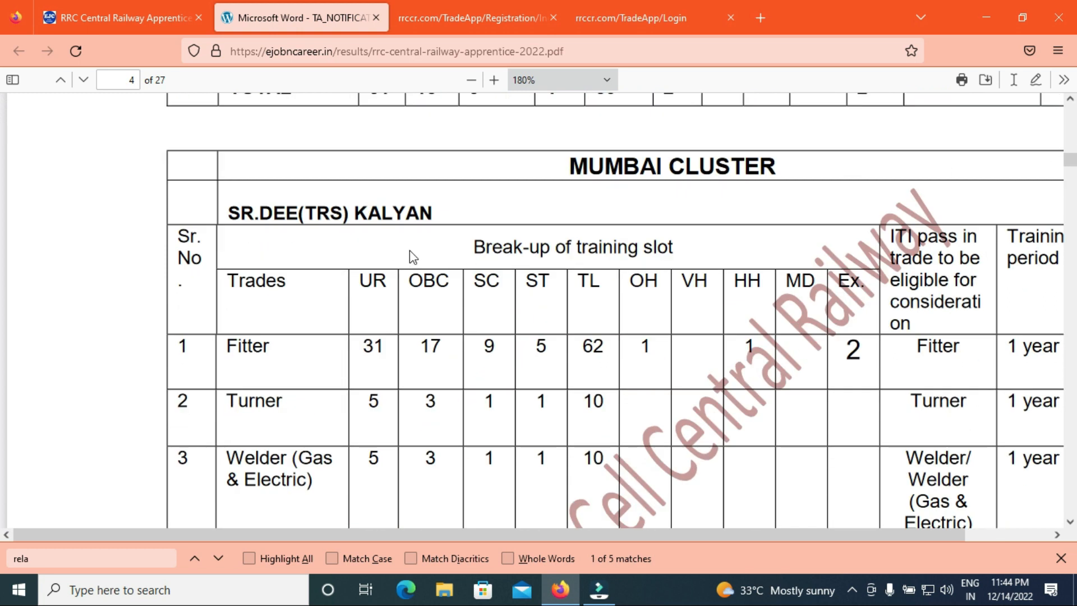
# - Return to the apprentice article and read its selection procedure, application links, and photo, signature and document upload requirements
pyautogui.click(83, 21)
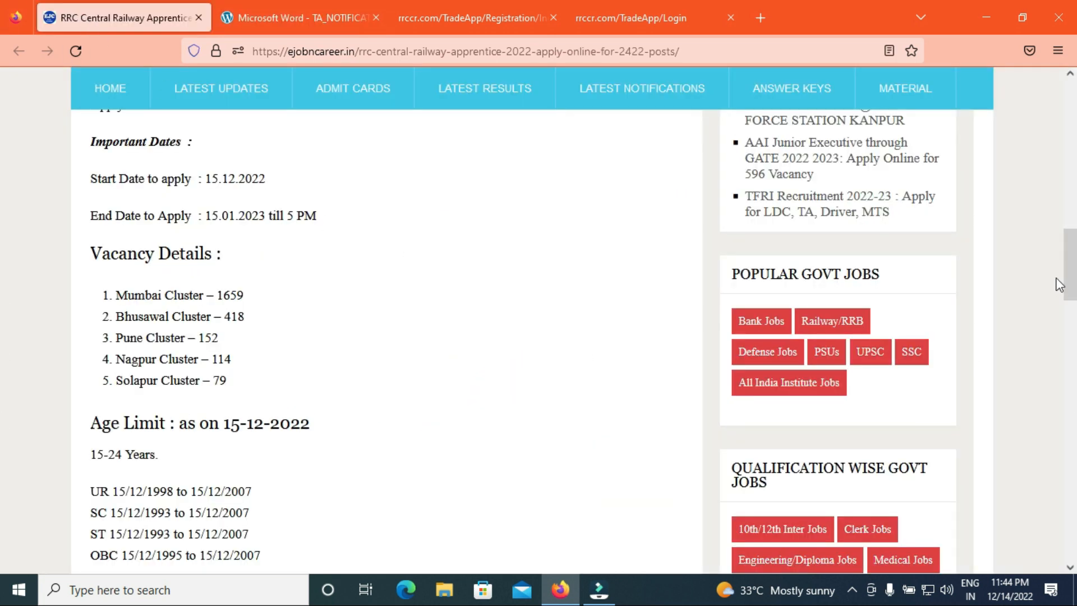
pyautogui.scroll(-2, 3, 298)
pyautogui.scroll(-4, 3, 298)
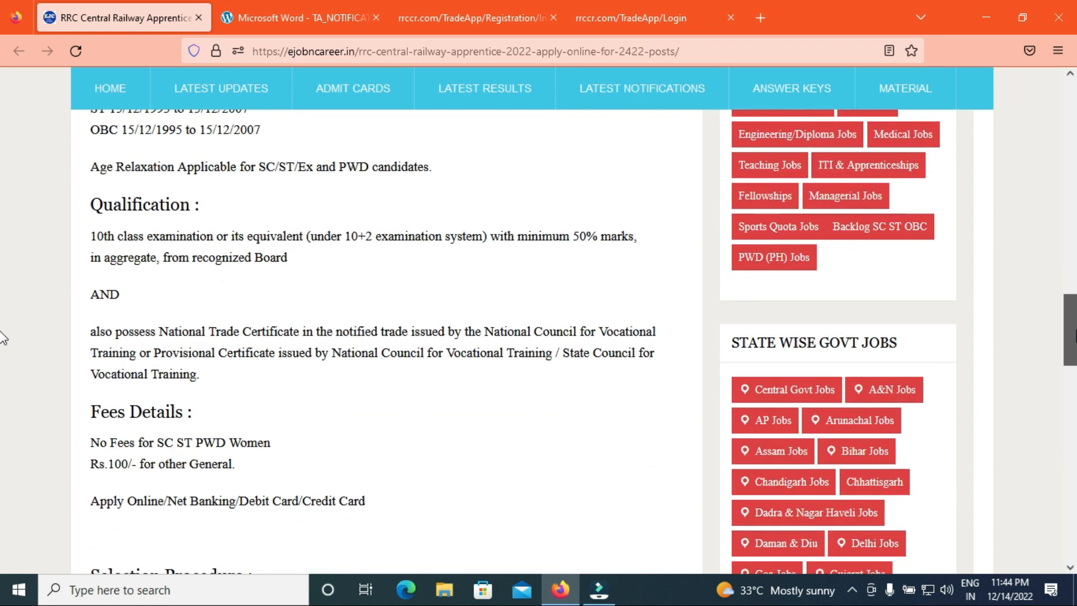
pyautogui.scroll(-5, 3, 343)
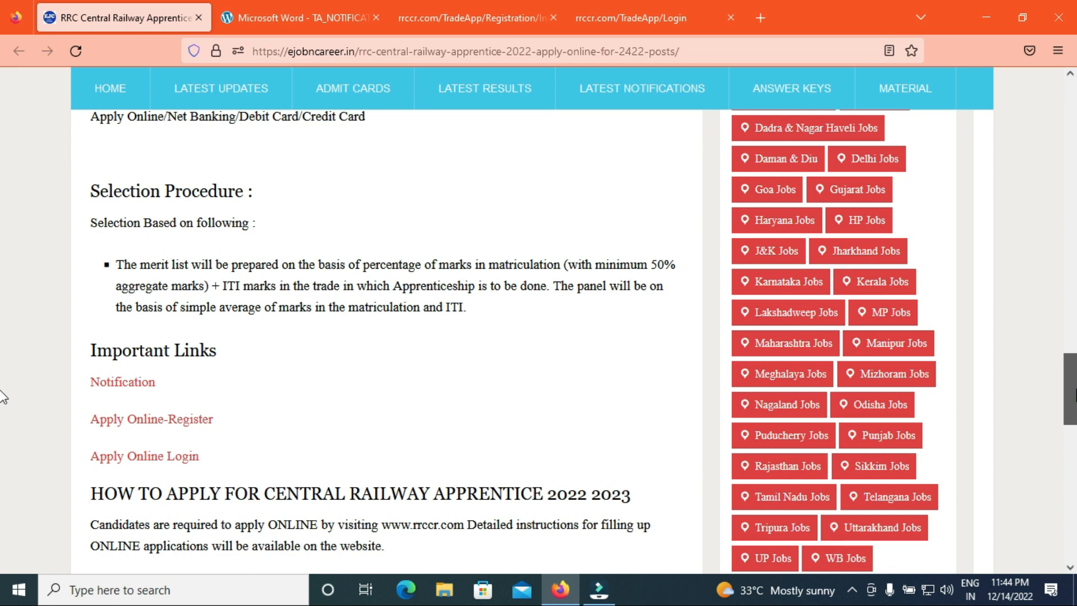
pyautogui.scroll(-3, 3, 415)
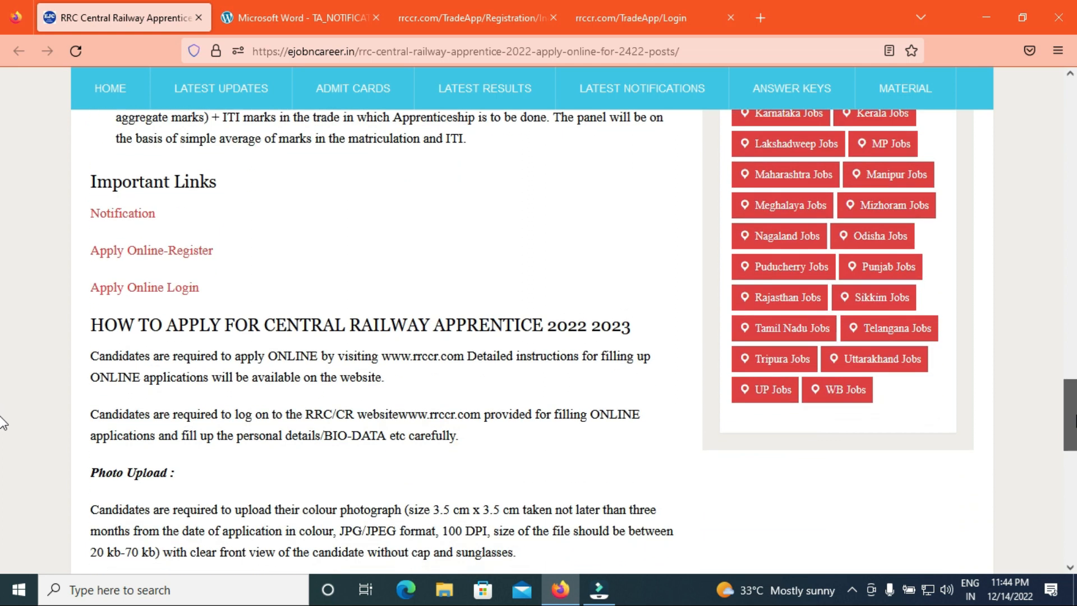
pyautogui.scroll(-2, 3, 424)
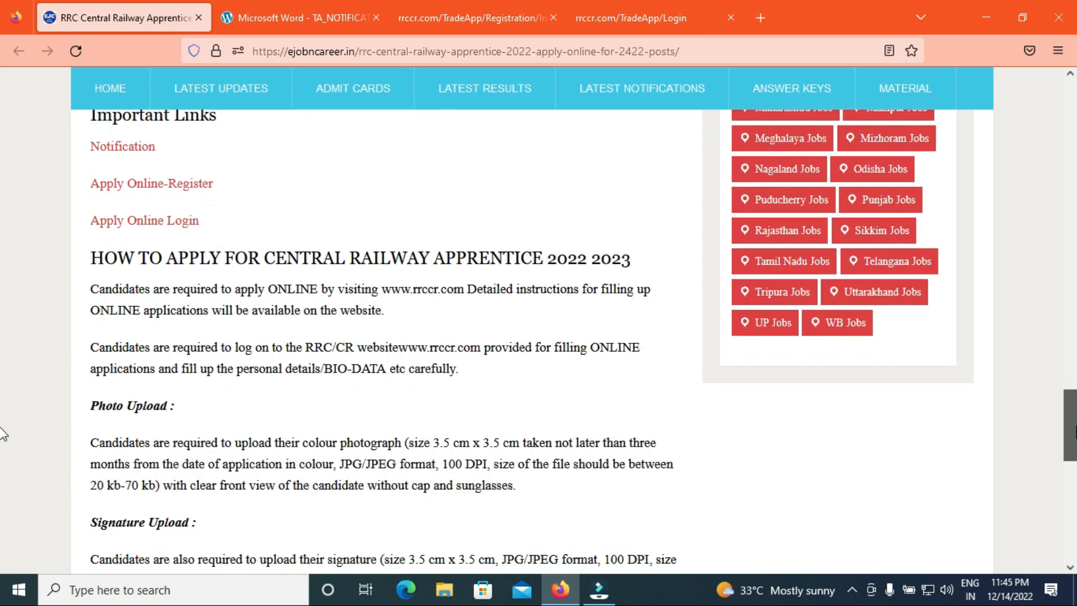
pyautogui.scroll(-3, 3, 438)
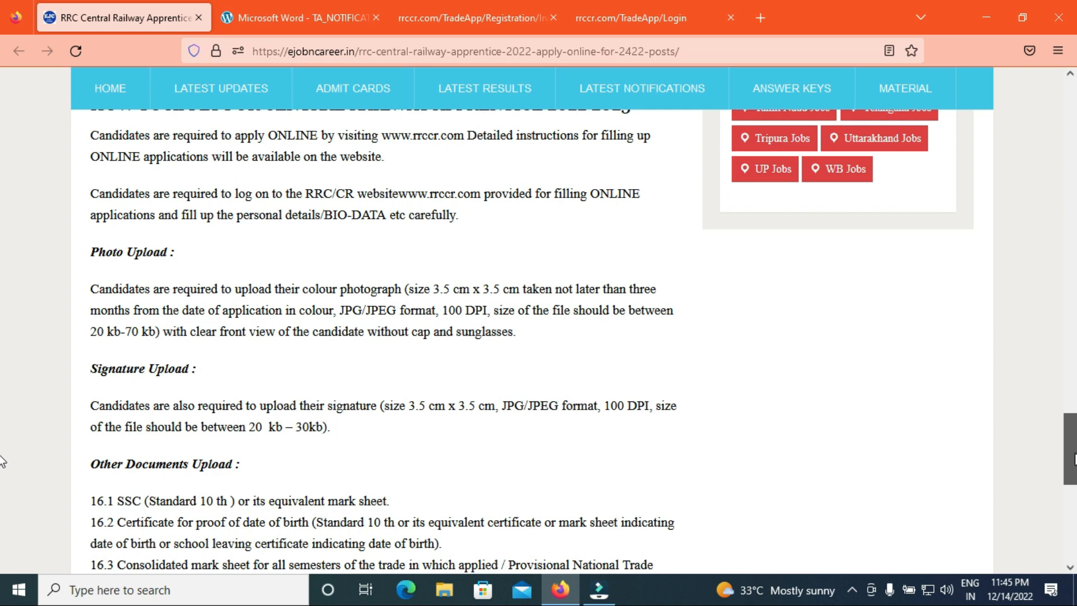
pyautogui.scroll(-2, 1, 458)
pyautogui.tripleClick(432, 392)
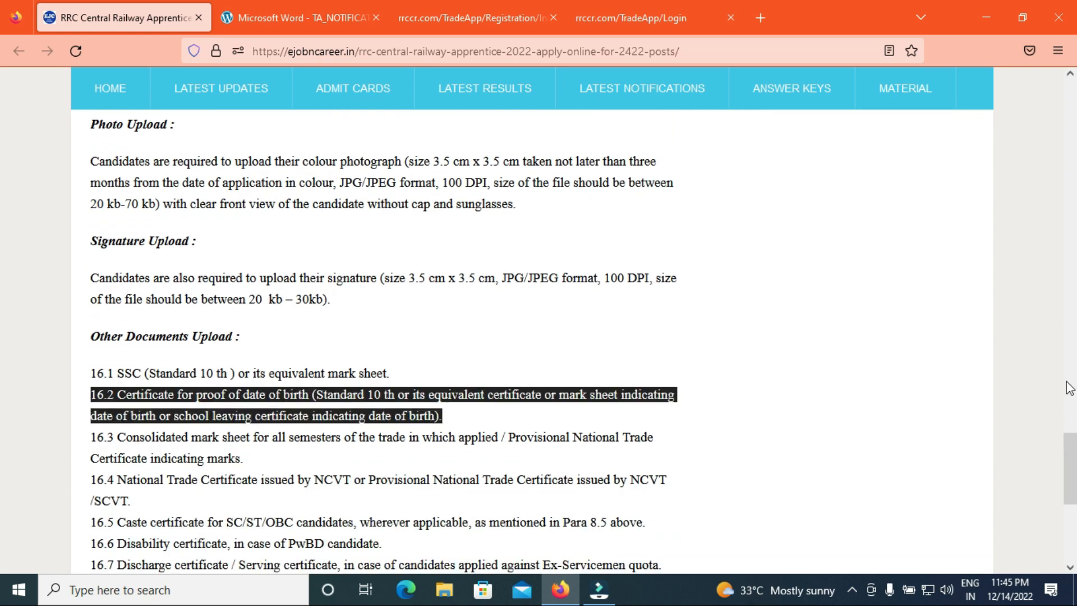
# - Open the registration form, choose TELANGANA as the state with the Aadhar Card Number option, and go to the Aadhar number field
pyautogui.scroll(12, 2, 395)
pyautogui.scroll(8, 1, 297)
pyautogui.click(468, 13)
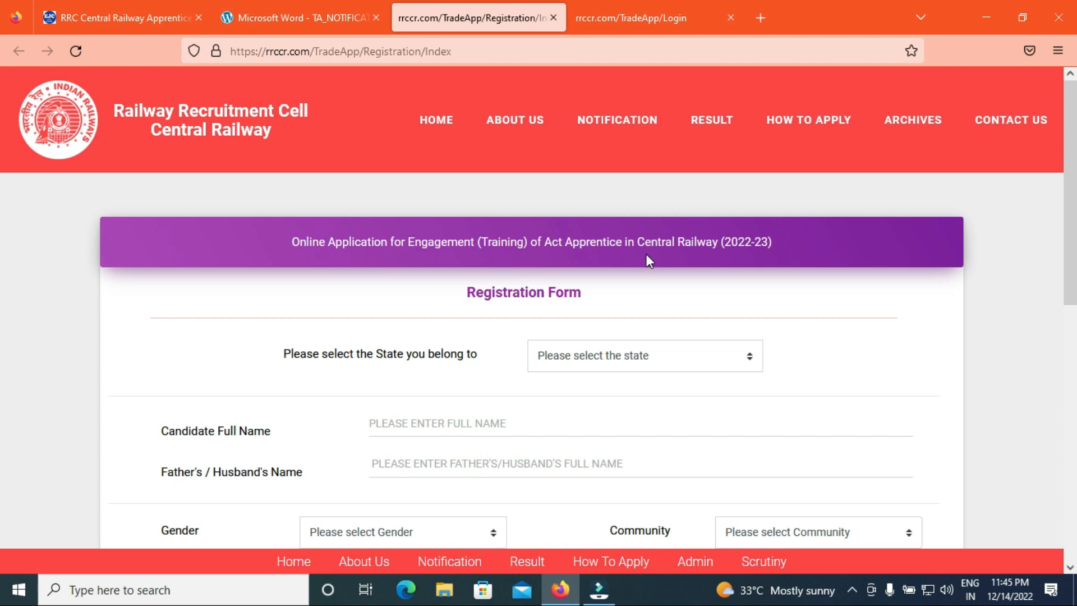
pyautogui.scroll(-2, 2, 257)
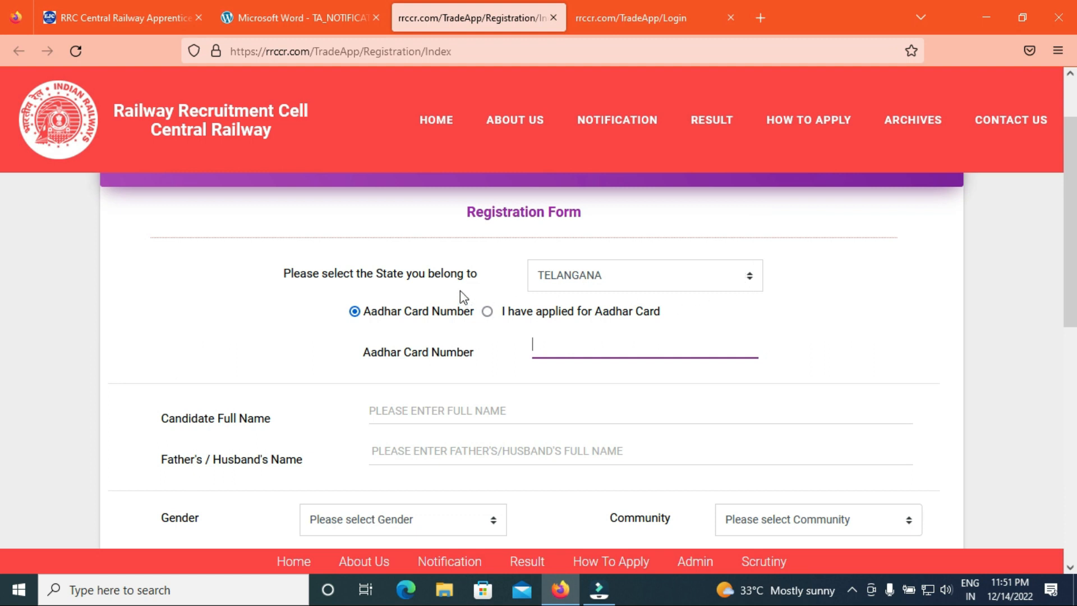
pyautogui.click(667, 283)
pyautogui.moveTo(767, 461); pyautogui.dragTo(733, 312)
pyautogui.click(287, 344)
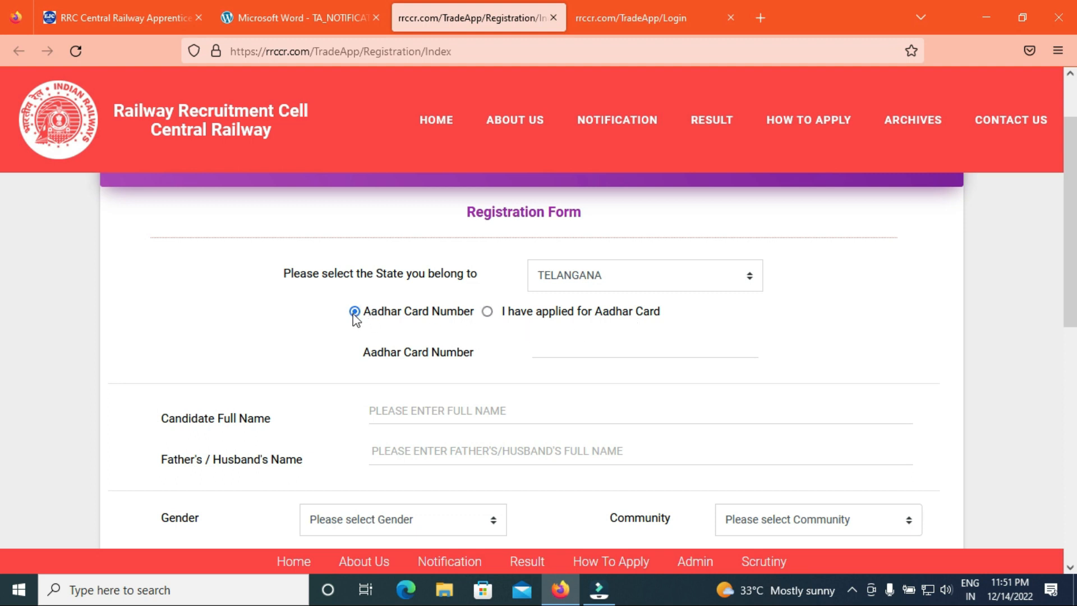
pyautogui.click(550, 347)
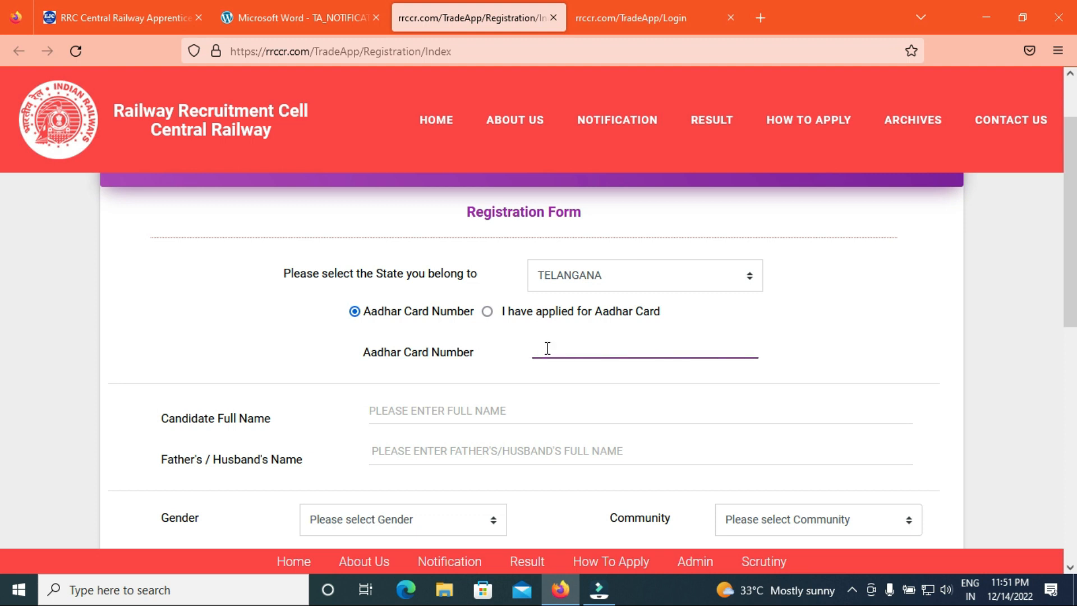
# - Examine the candidate and father's/husband's name fields and the gender and community choices in the registration form
pyautogui.scroll(-2, 470, 297)
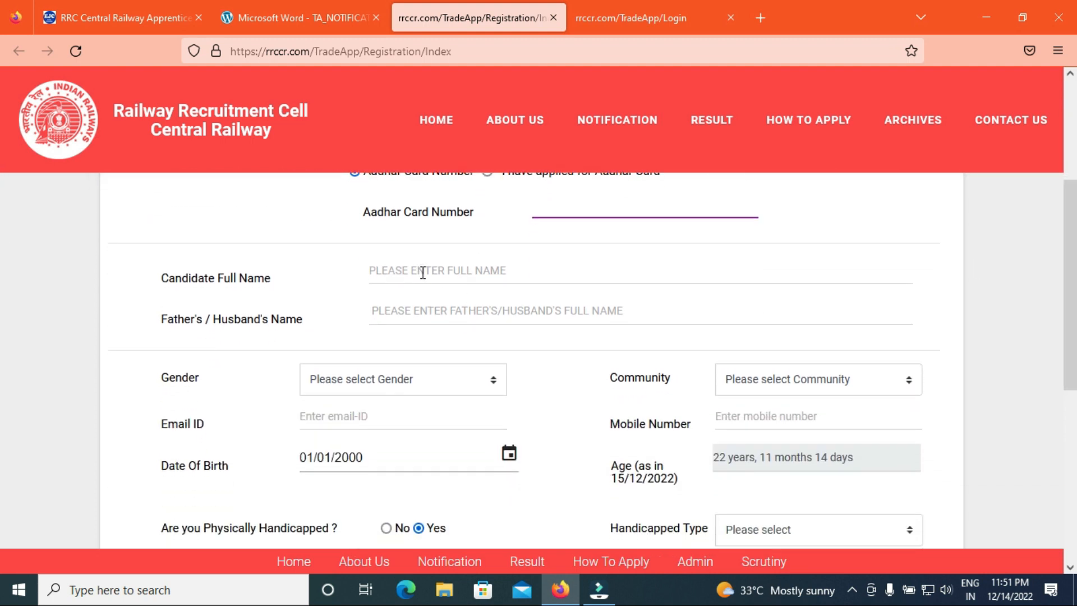
pyautogui.click(423, 274)
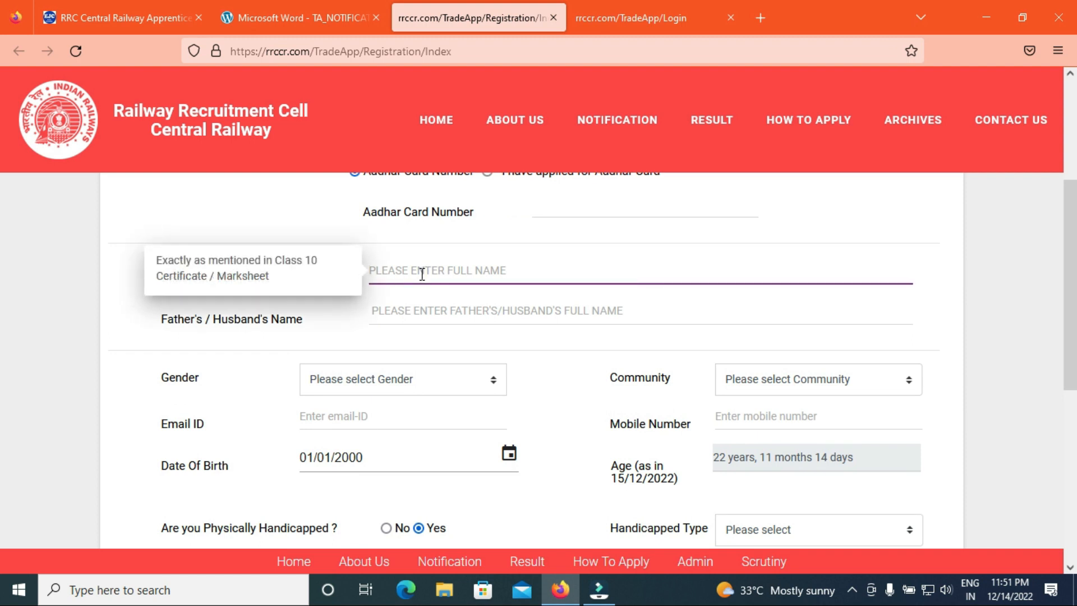
pyautogui.click(434, 313)
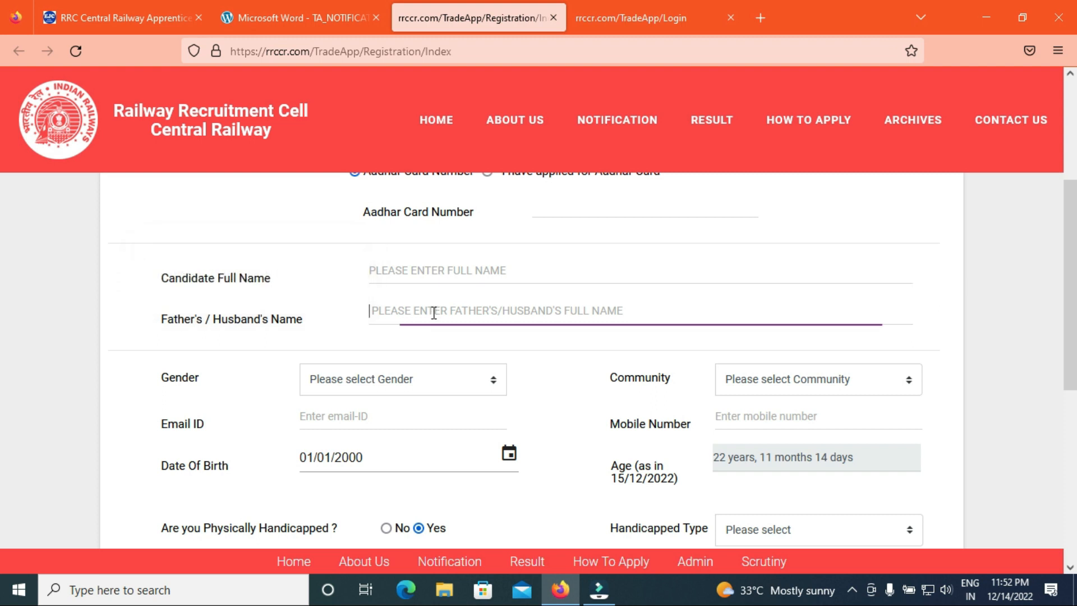
pyautogui.click(428, 383)
pyautogui.click(5, 373)
pyautogui.click(798, 386)
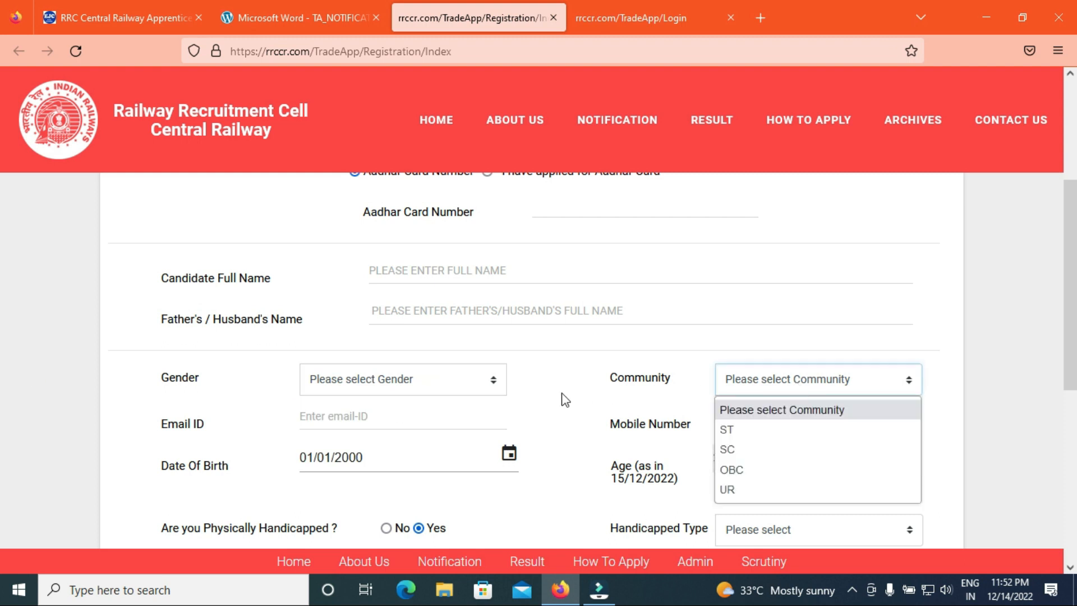
pyautogui.click(710, 385)
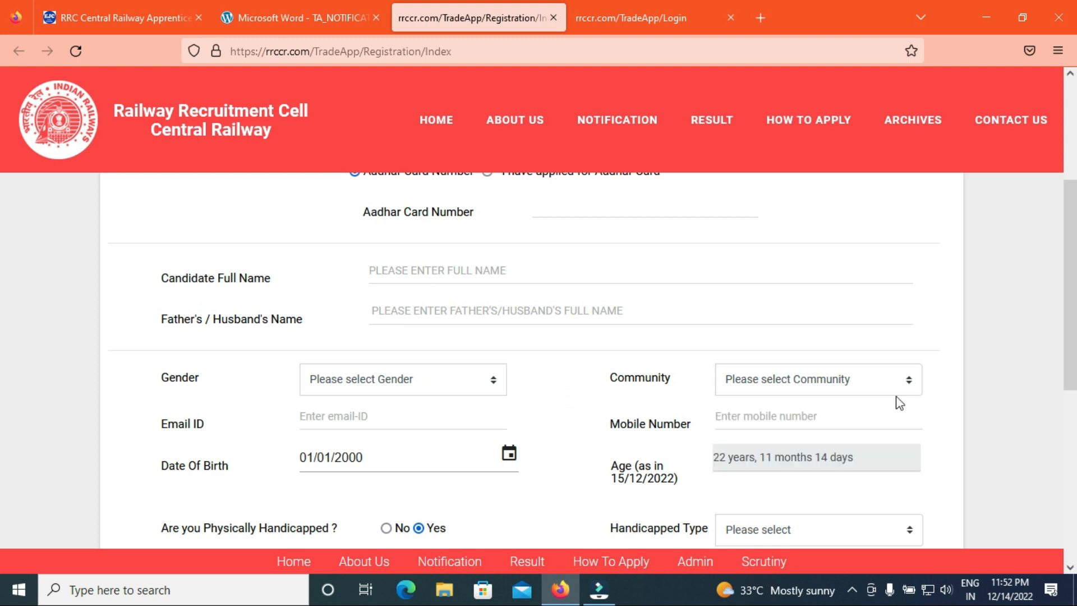
# - Examine the email ID, mobile number and date of birth fields of the registration form
pyautogui.scroll(-2, 3, 348)
pyautogui.click(433, 305)
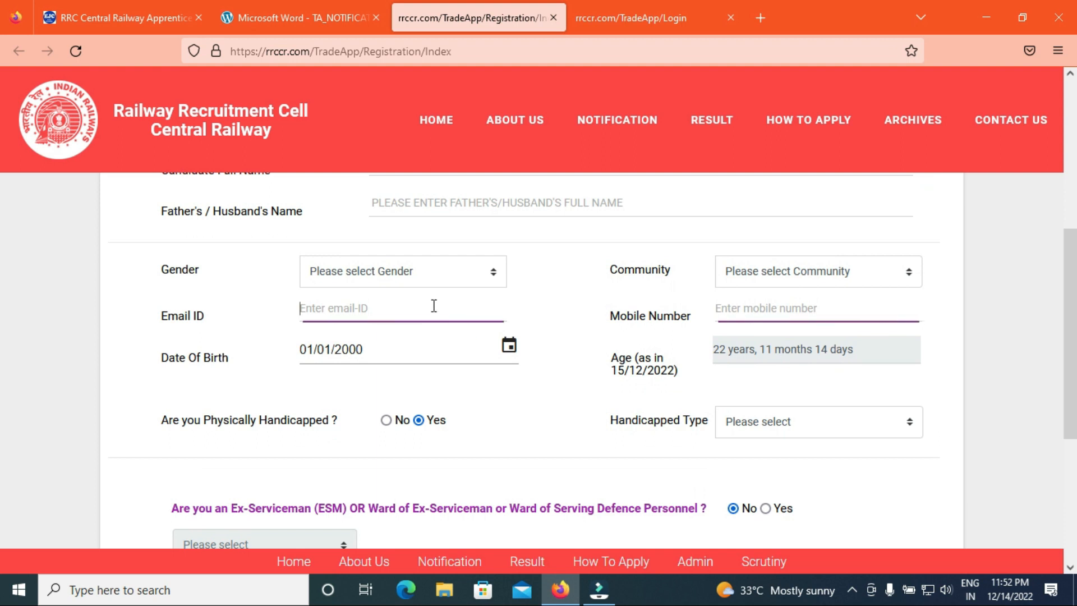
pyautogui.click(780, 309)
pyautogui.click(509, 353)
pyautogui.click(82, 325)
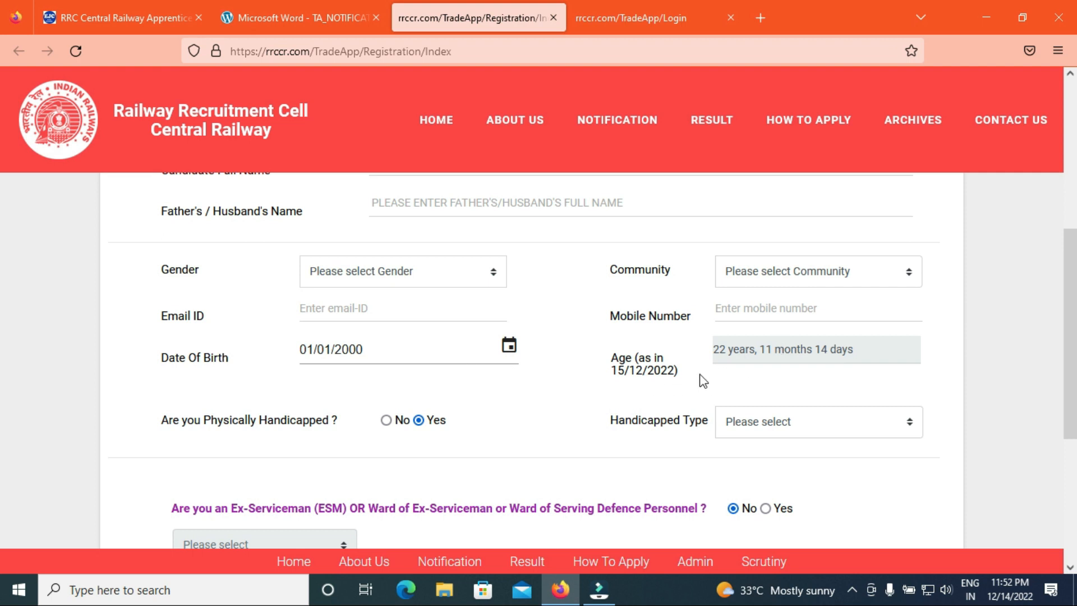
# - Answer No to the question about being physically handicapped
pyautogui.scroll(-2, 906, 348)
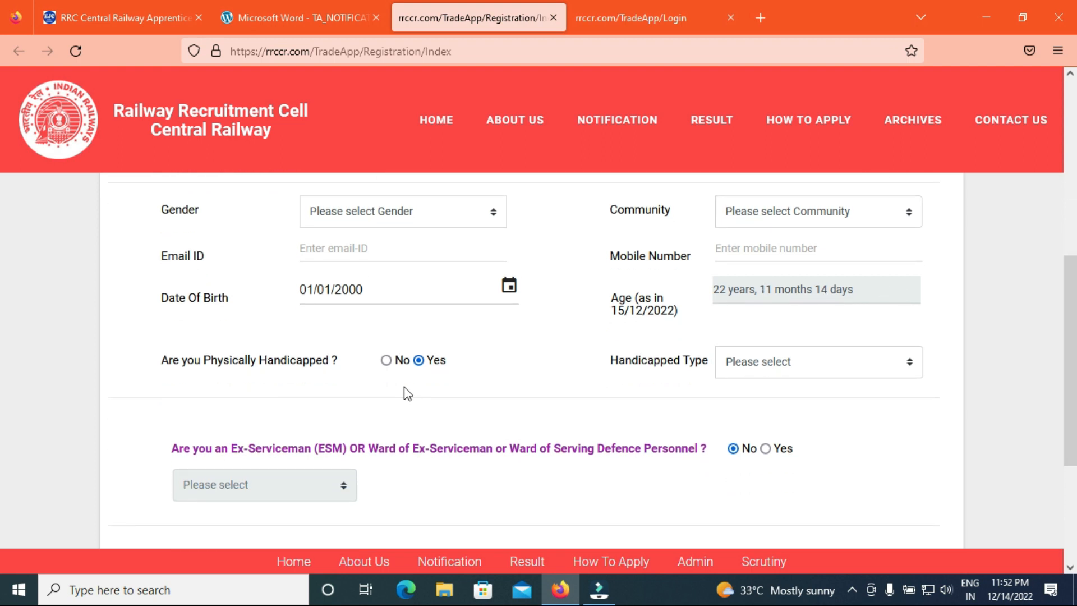
pyautogui.click(386, 360)
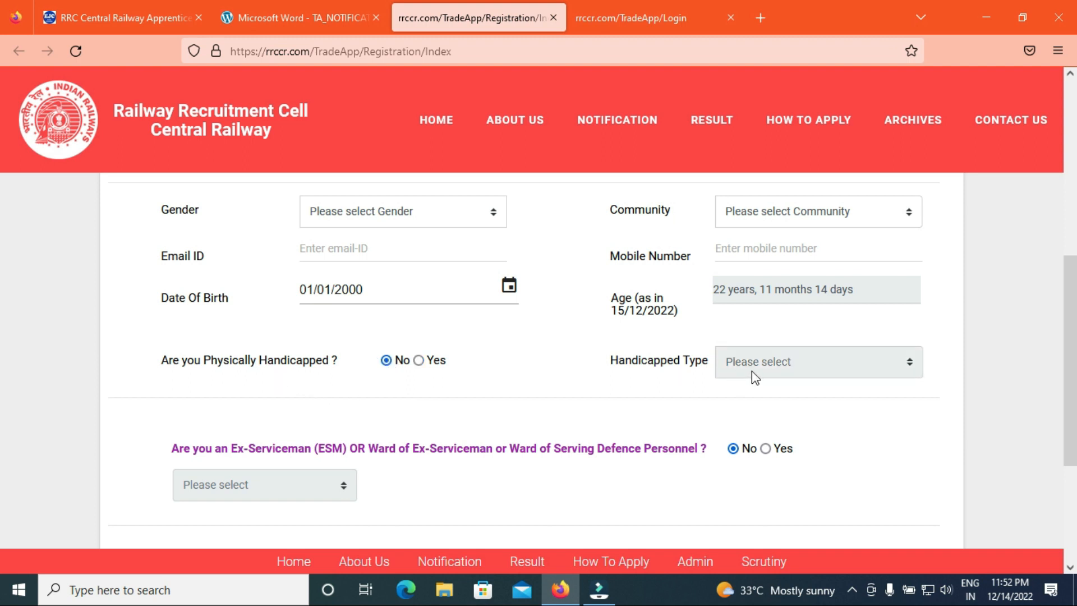
pyautogui.scroll(-3, 4, 335)
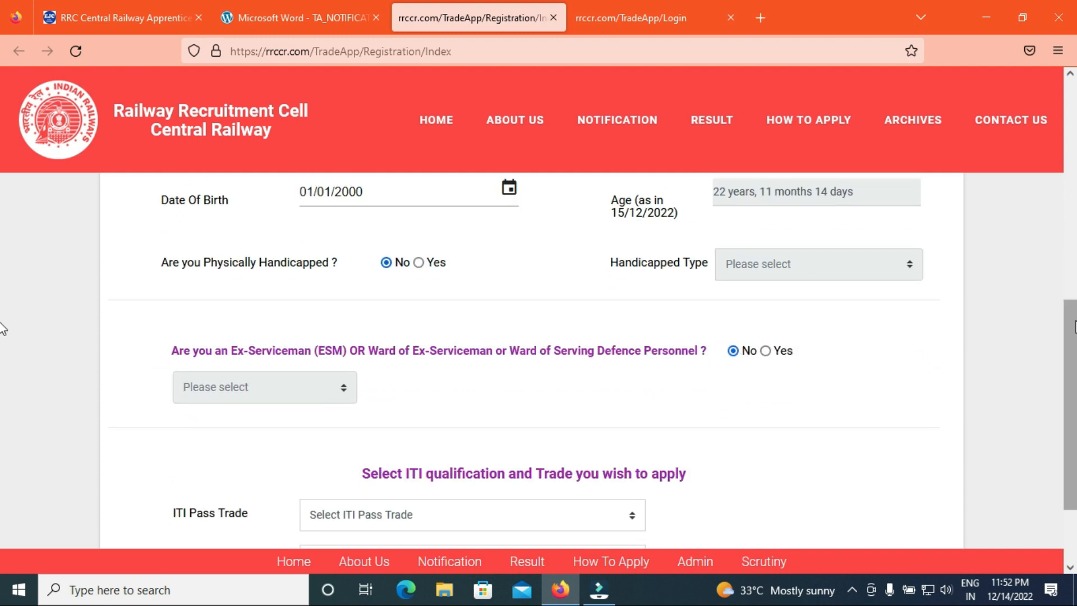
# - Choose Fitter as both the ITI pass trade and the trade applied for, and continue to the registration preview
pyautogui.scroll(-3, 4, 328)
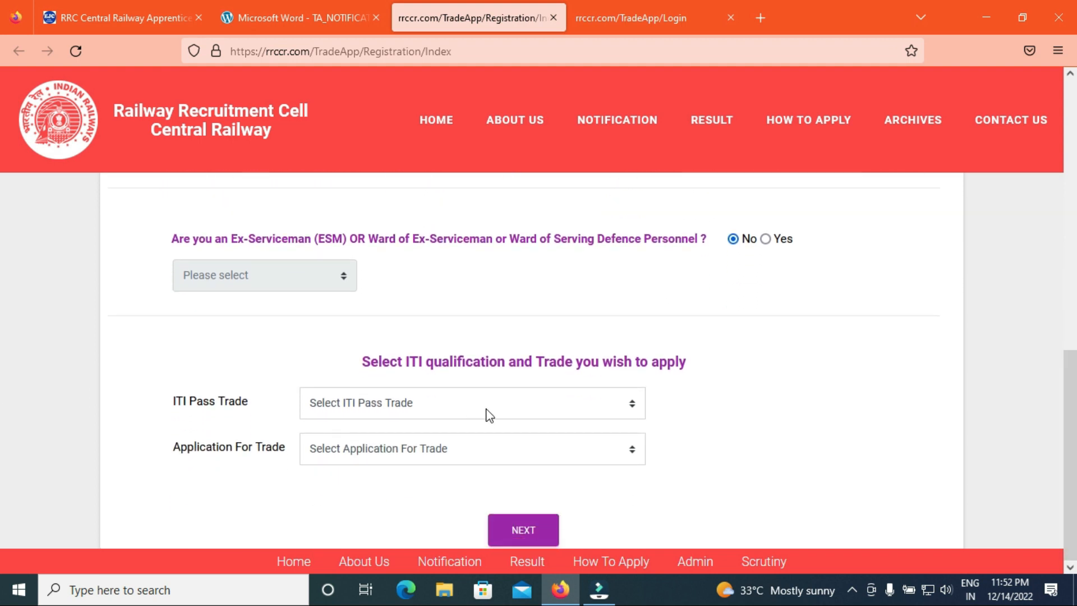
pyautogui.click(490, 415)
pyautogui.press('Escape')
pyautogui.press('Down')
pyautogui.click(489, 448)
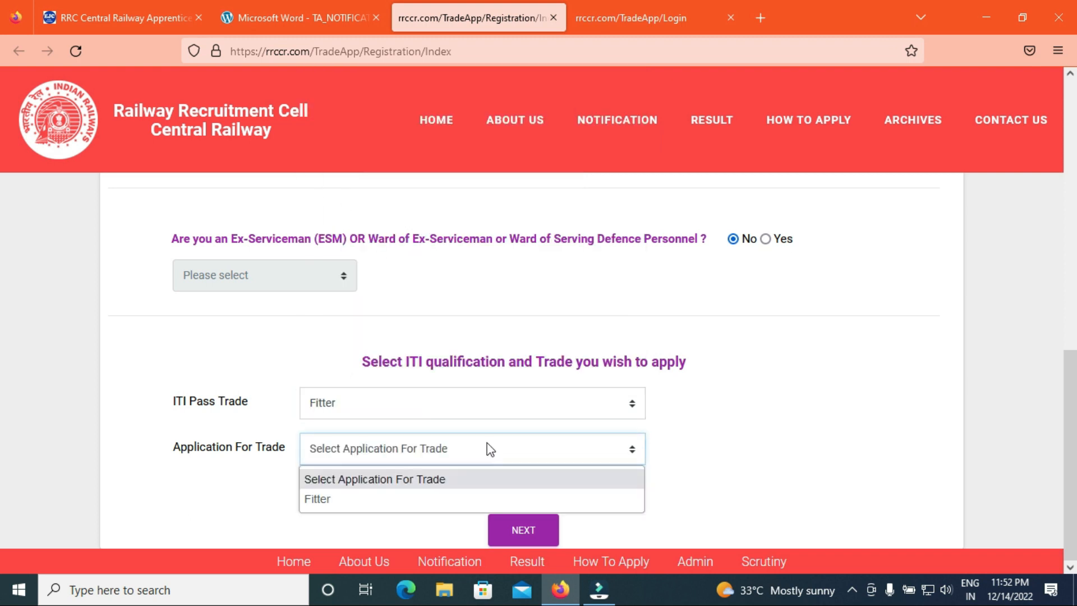
pyautogui.click(391, 500)
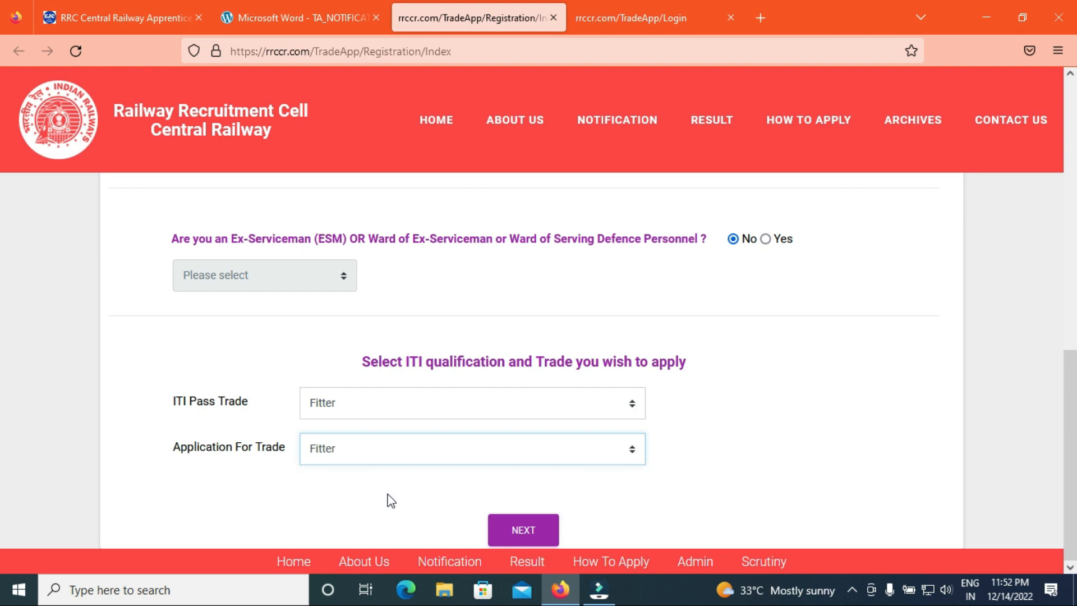
pyautogui.click(526, 540)
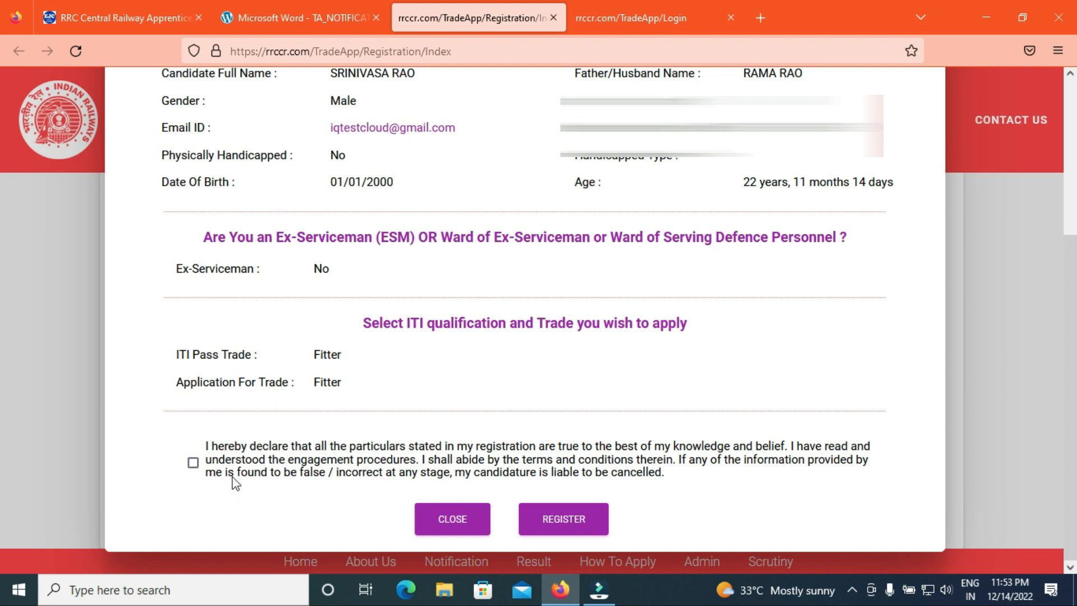
# - Accept the declaration, submit the apprentice registration and continue to the login page
pyautogui.click(193, 464)
pyautogui.click(567, 522)
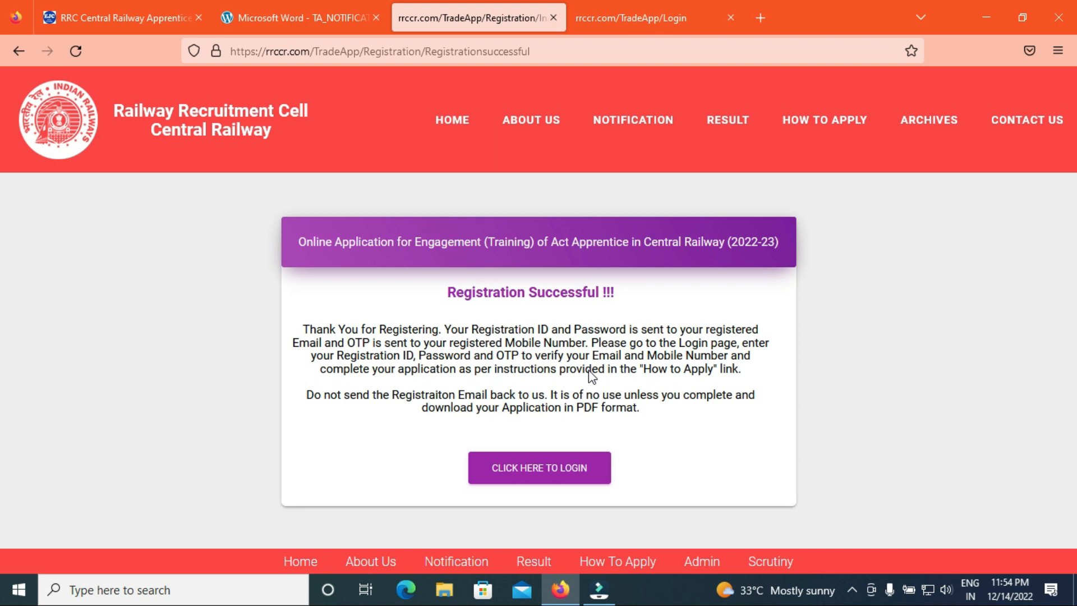
pyautogui.click(549, 477)
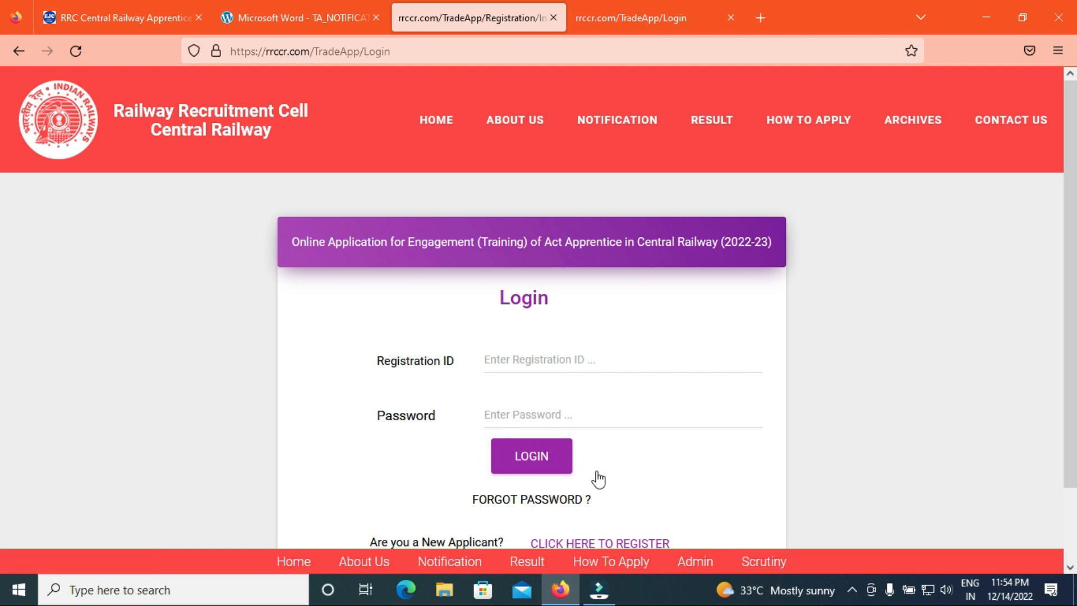
pyautogui.scroll(-1, 3, 292)
pyautogui.scroll(-1, 3, 314)
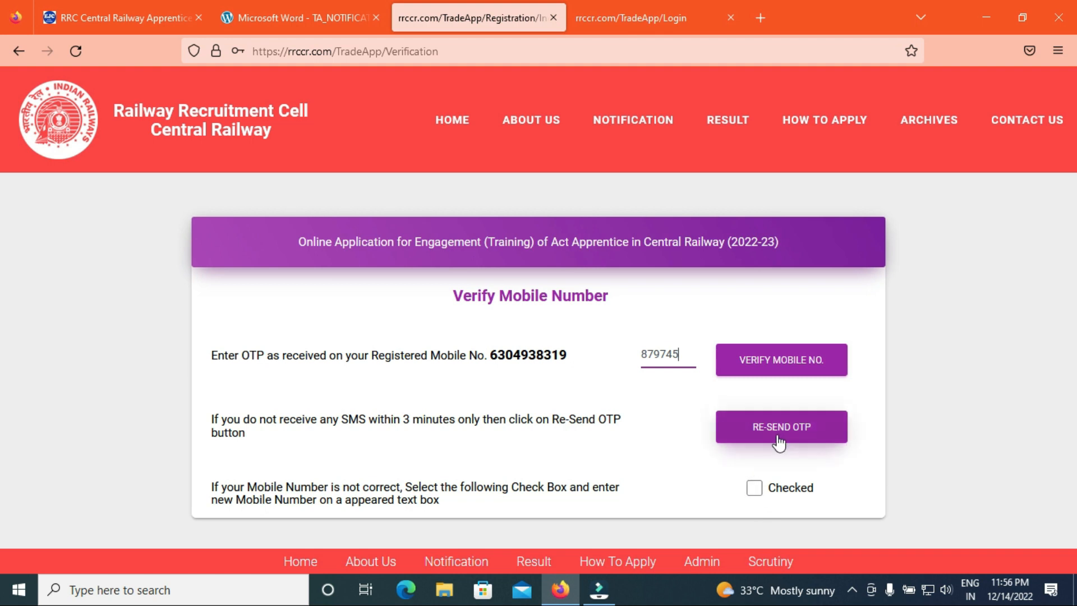
# - Verify the registered mobile number with the received OTP and view the Change Password form
pyautogui.click(780, 369)
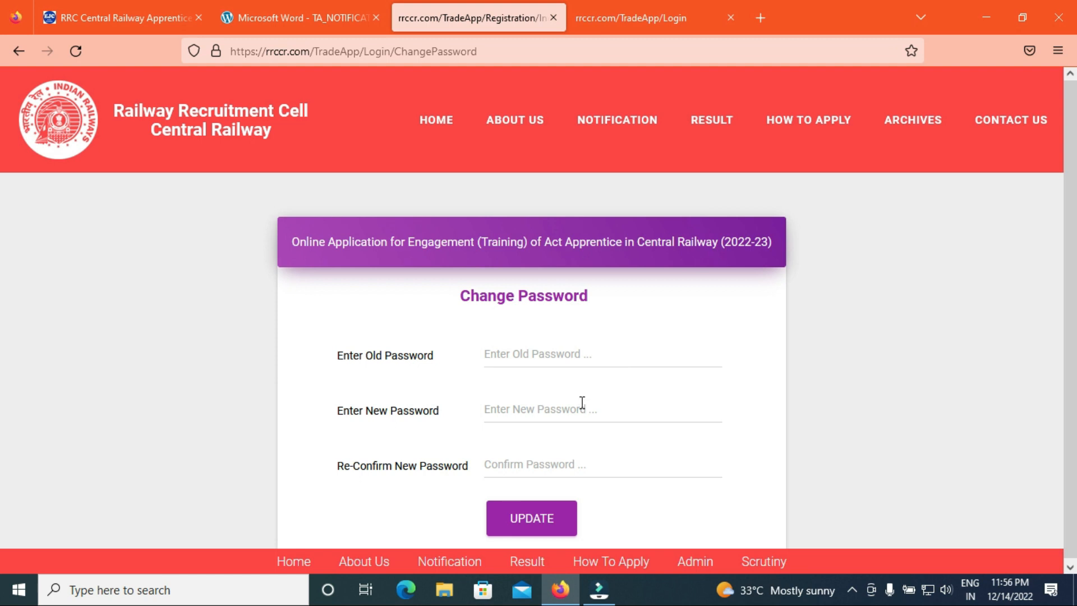
pyautogui.moveTo(1075, 365); pyautogui.dragTo(1075, 404)
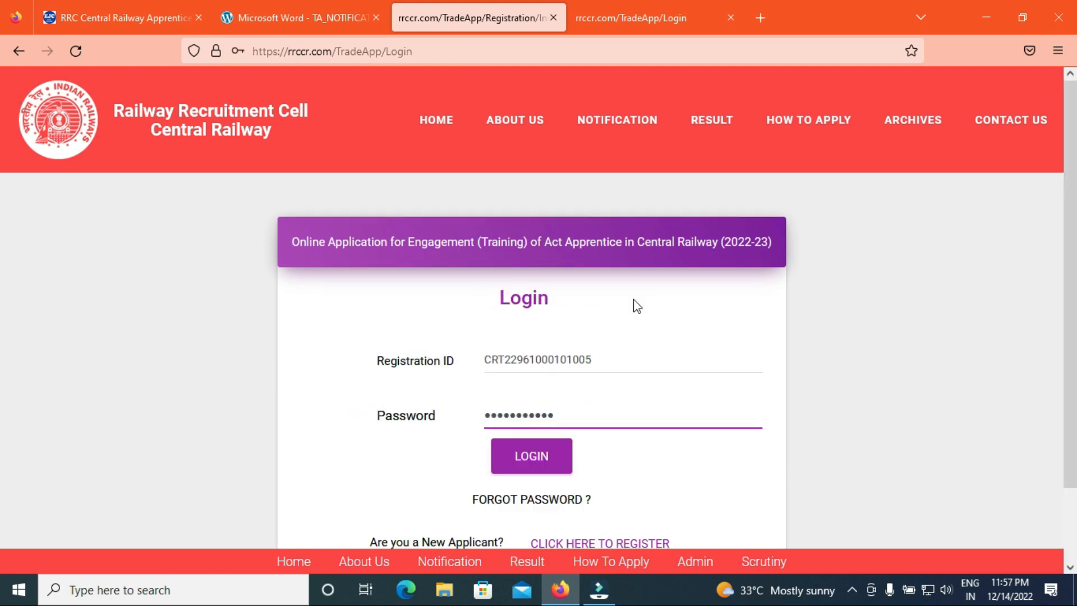
# - Log in with the filled-in registration ID and password, and save the login for rrccr.com in the browser
pyautogui.press('alt')
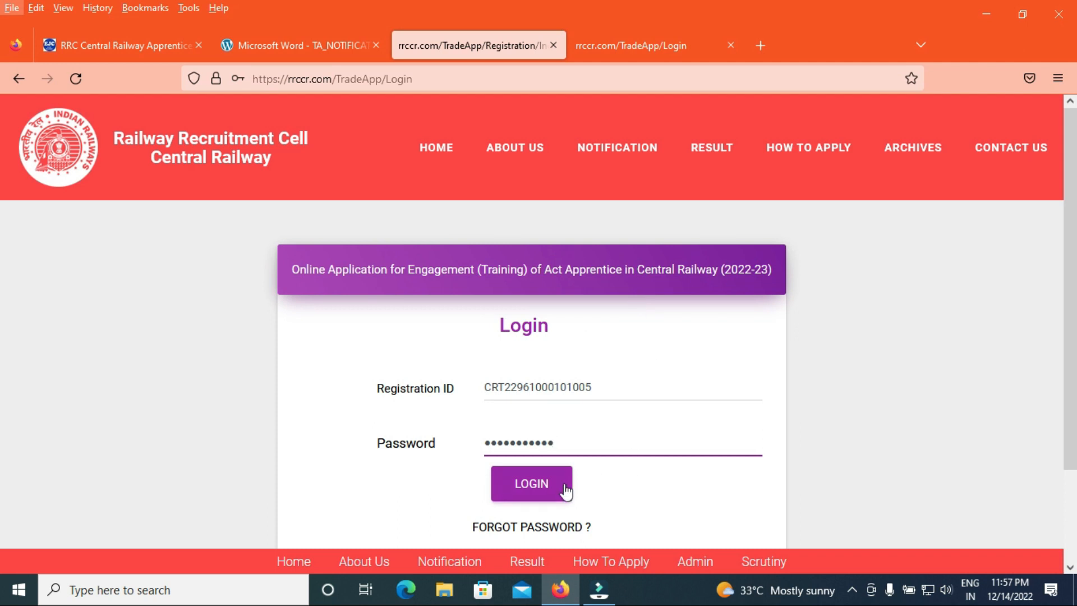
pyautogui.click(552, 498)
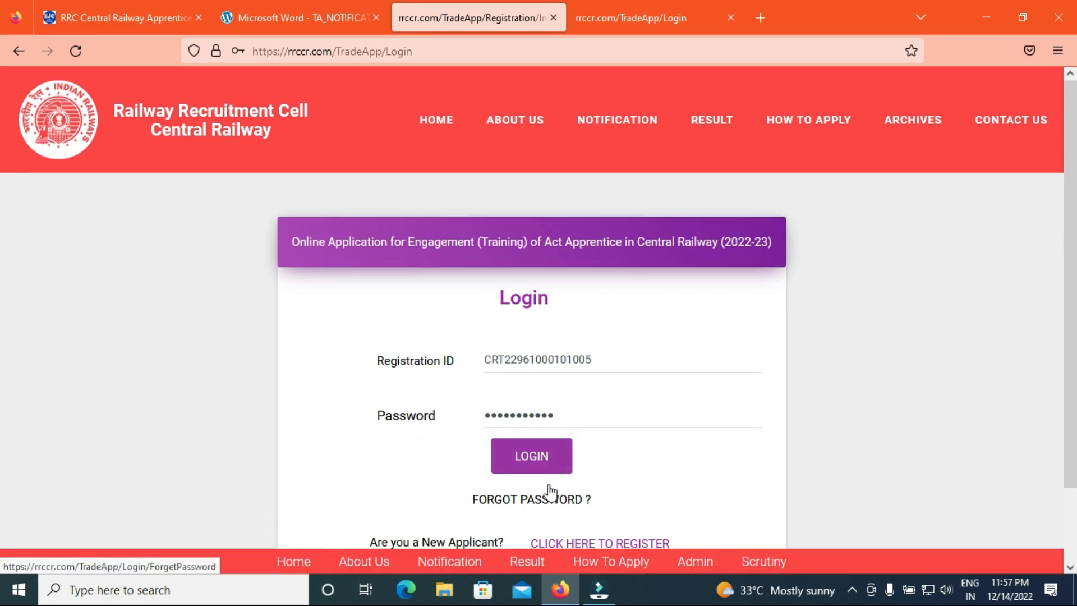
pyautogui.click(540, 457)
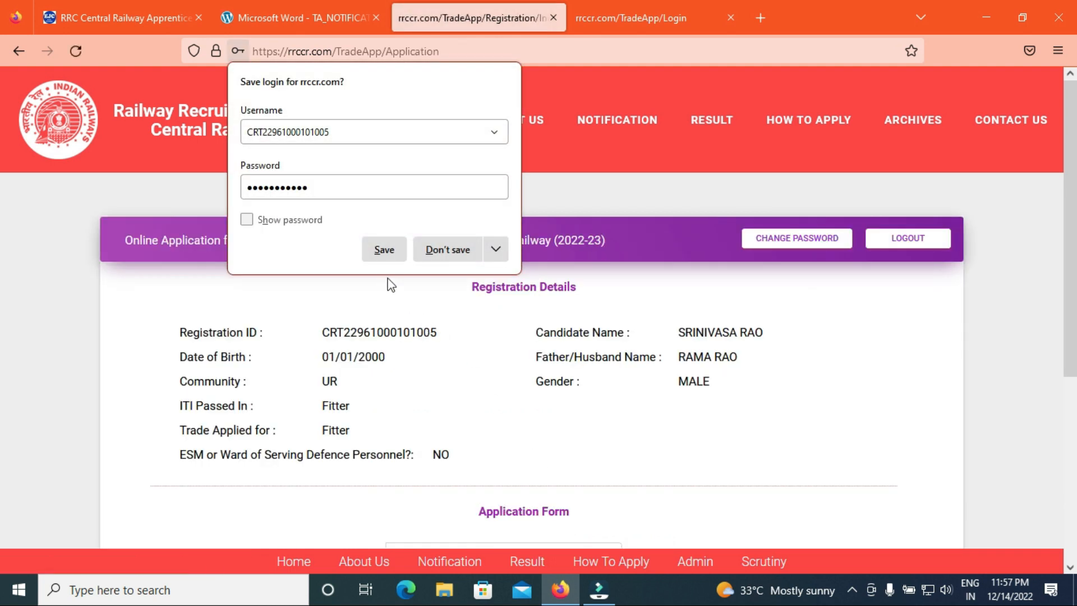
pyautogui.click(392, 250)
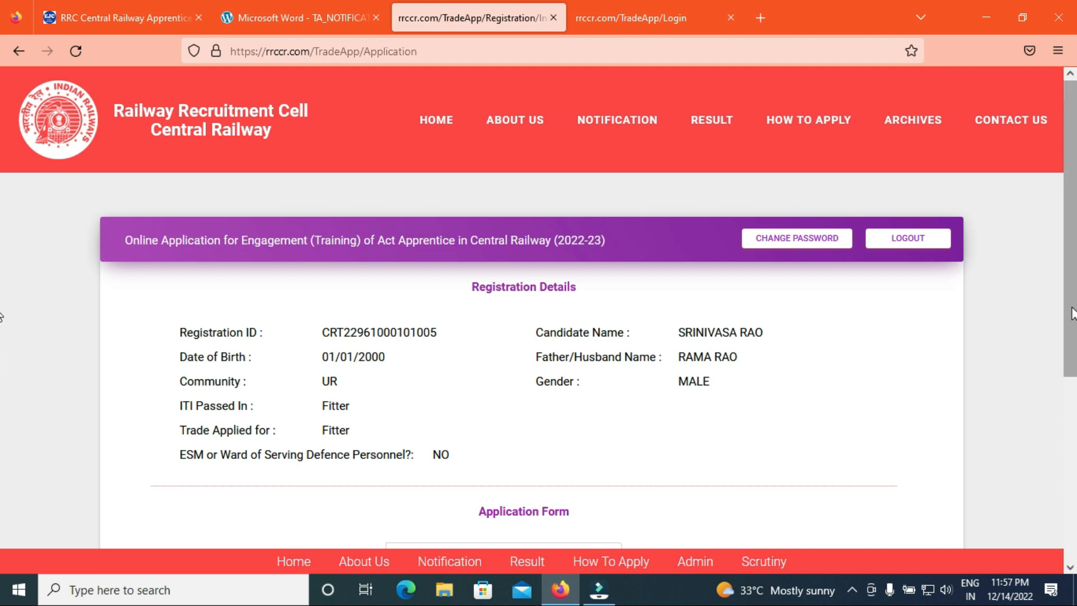
# - Choose Mumbai as the cluster applied for in the application form
pyautogui.scroll(-3, 2, 370)
pyautogui.scroll(-5, 3, 381)
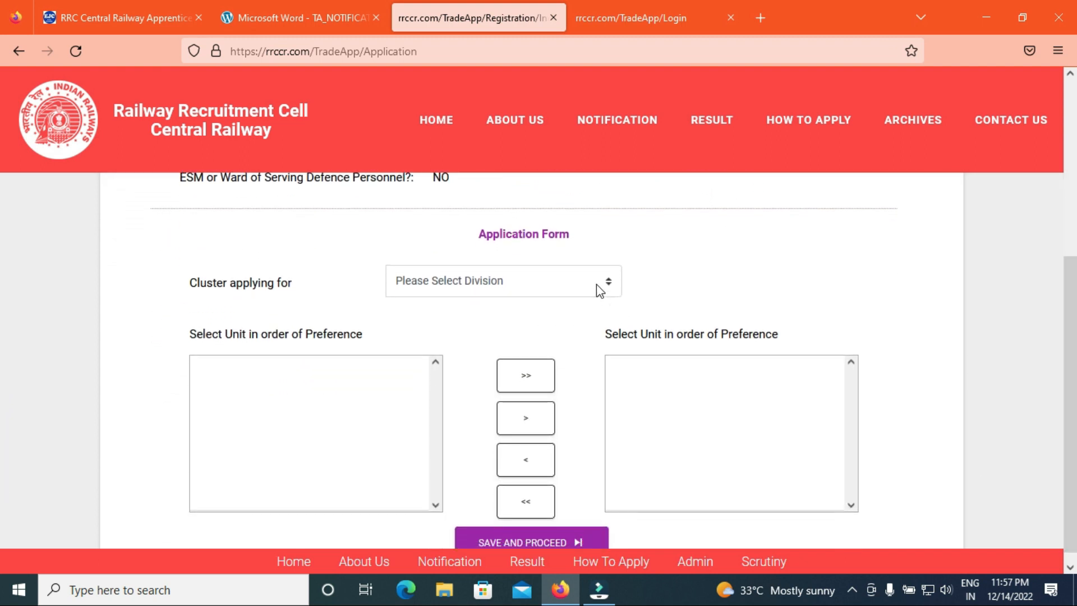
pyautogui.click(597, 290)
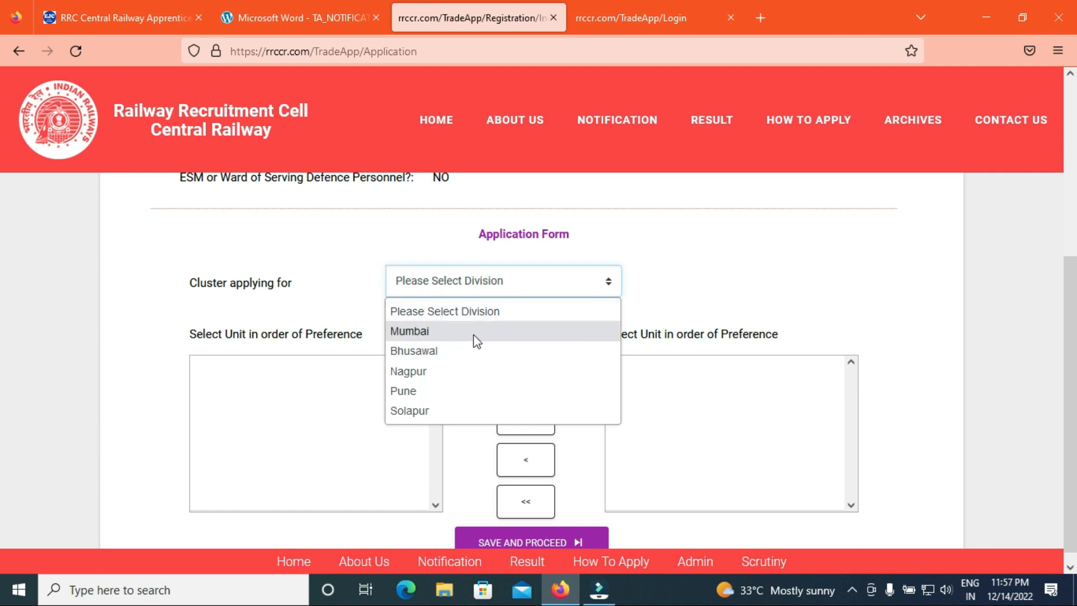
pyautogui.click(426, 333)
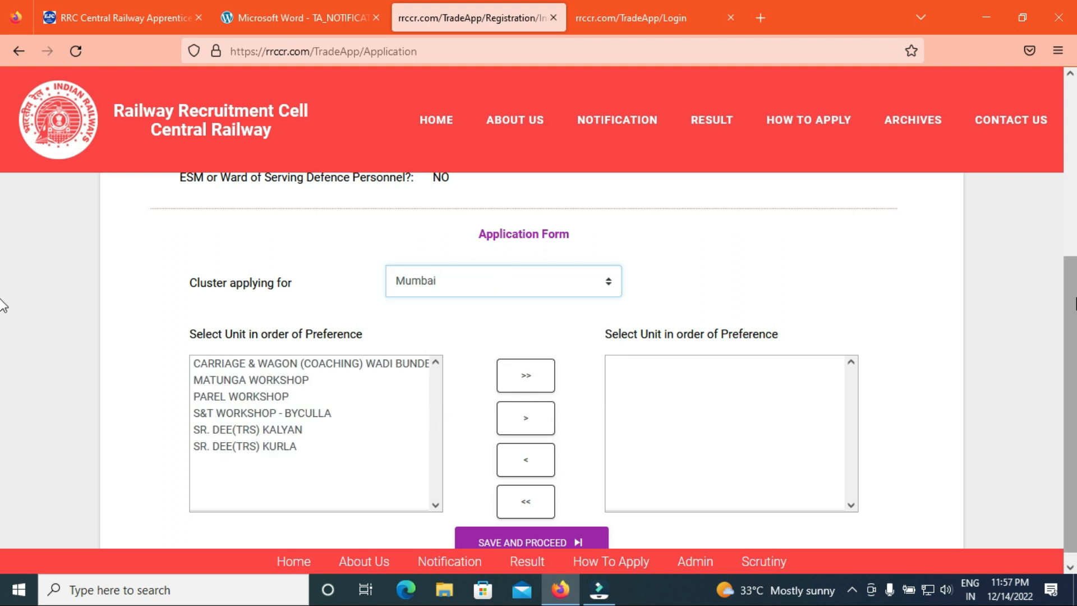
# - Try transferring all Mumbai units to the preference list at once and returning them all to the available units
pyautogui.scroll(-1, 5, 303)
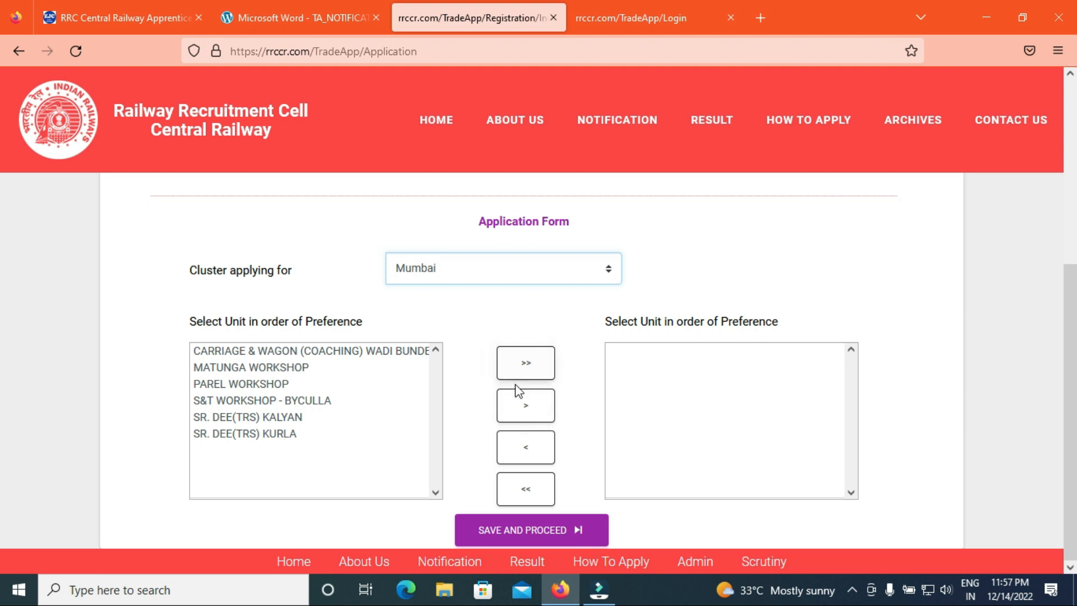
pyautogui.click(531, 378)
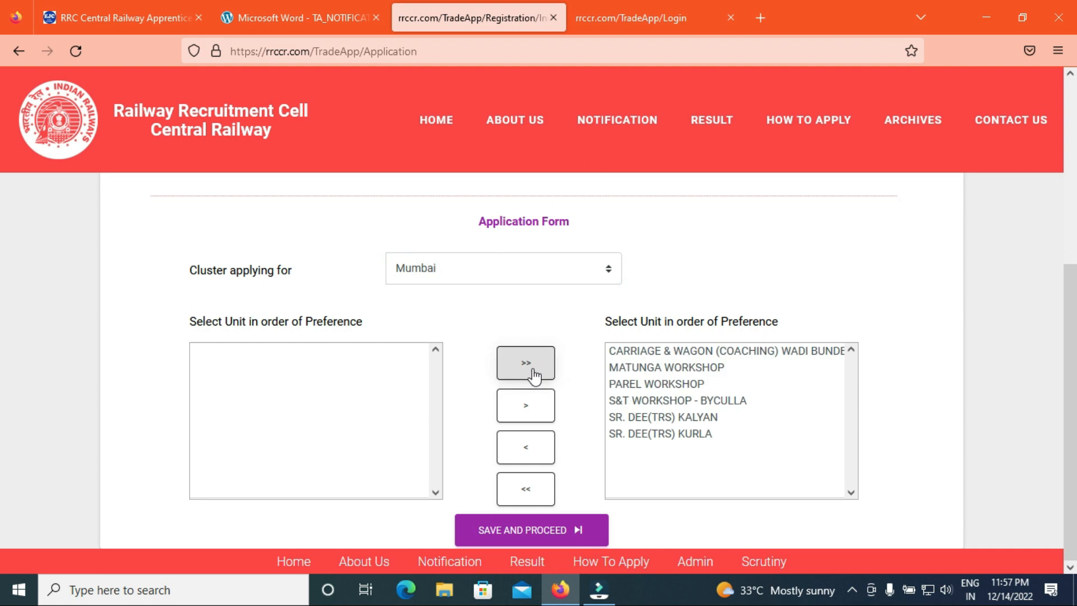
pyautogui.click(542, 496)
# - Add the Carriage & Wagon (Coaching) unit and Matunga Workshop to the unit preference list, in that order
pyautogui.click(308, 352)
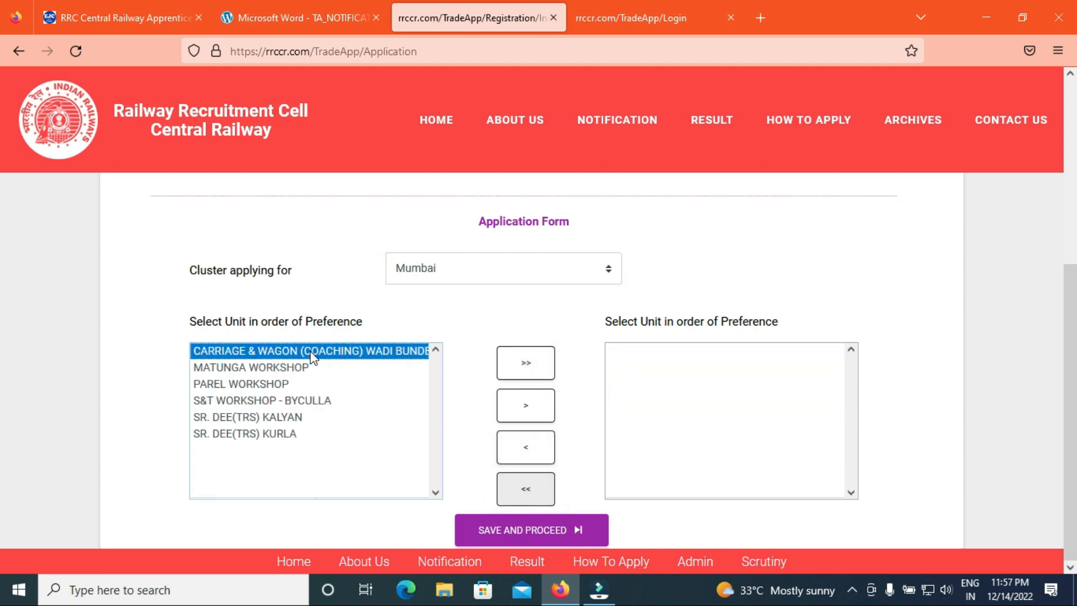
pyautogui.click(522, 409)
pyautogui.click(261, 358)
pyautogui.click(525, 405)
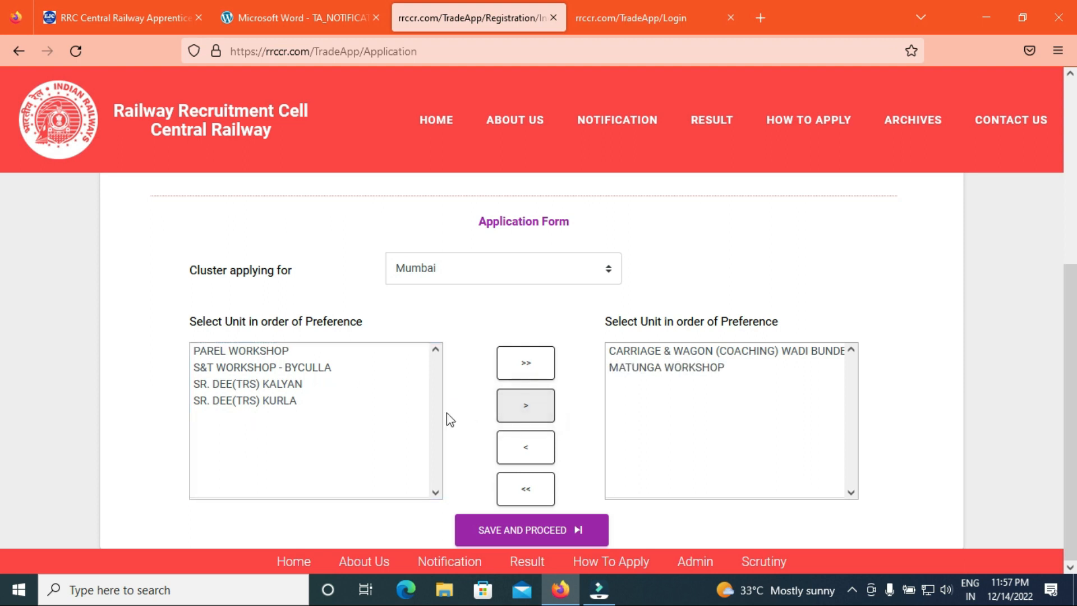
# - Add Sr. DEE(TRS) Kalyan, Sr. DEE(TRS) Kurla and Parel Workshop to the unit preference list, in that order
pyautogui.click(296, 386)
pyautogui.click(526, 412)
pyautogui.click(281, 385)
pyautogui.click(525, 405)
pyautogui.click(249, 351)
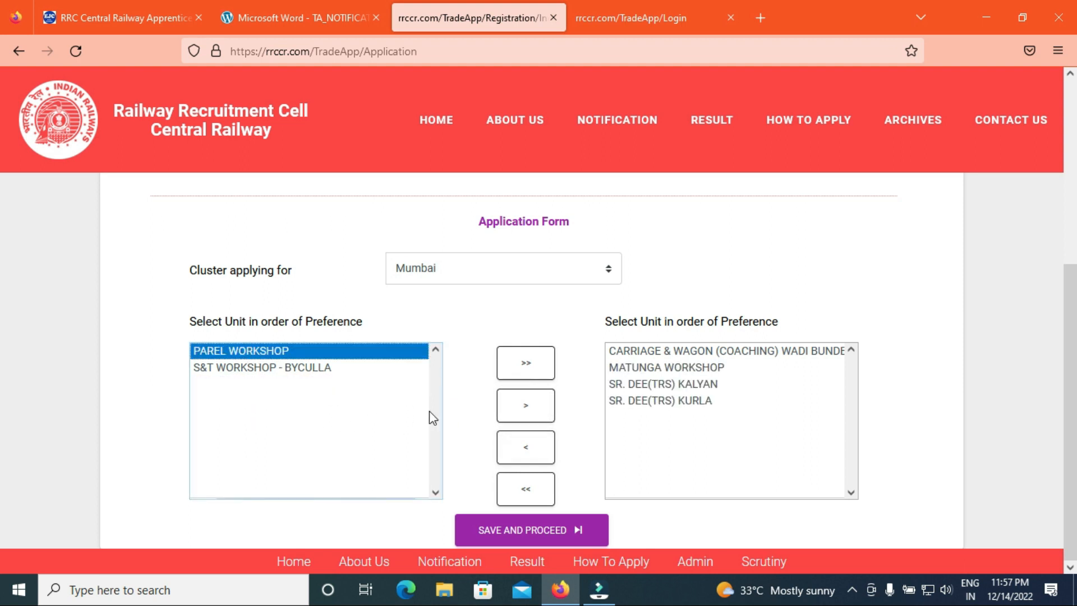
pyautogui.click(524, 405)
# - Try to remove a unit from the preference list without selecting one there, dismiss the alert and select Matunga Workshop
pyautogui.click(288, 354)
pyautogui.click(521, 451)
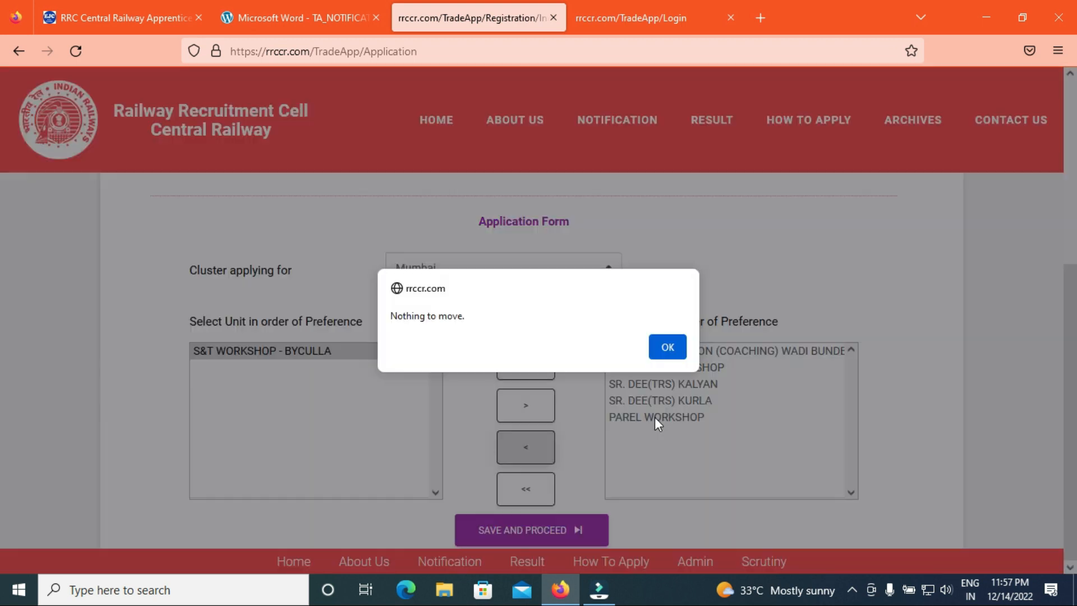
pyautogui.click(668, 344)
pyautogui.moveTo(670, 418); pyautogui.dragTo(674, 372)
pyautogui.click(671, 366)
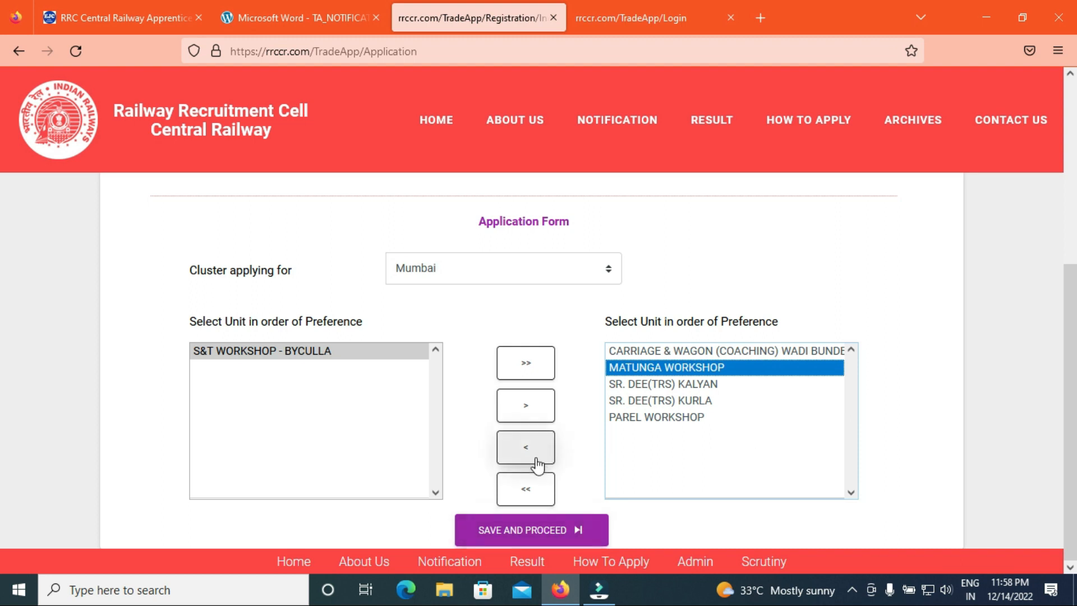
# - Return all preferred units to the available list, move every unit into the preference list, and save and proceed
pyautogui.click(527, 492)
pyautogui.click(530, 367)
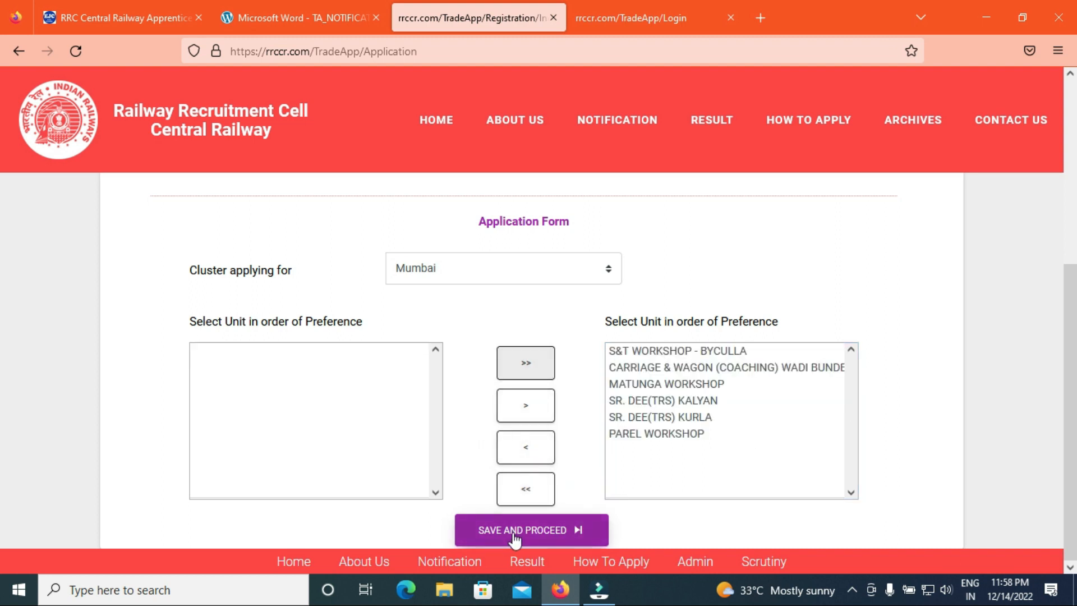
pyautogui.click(515, 530)
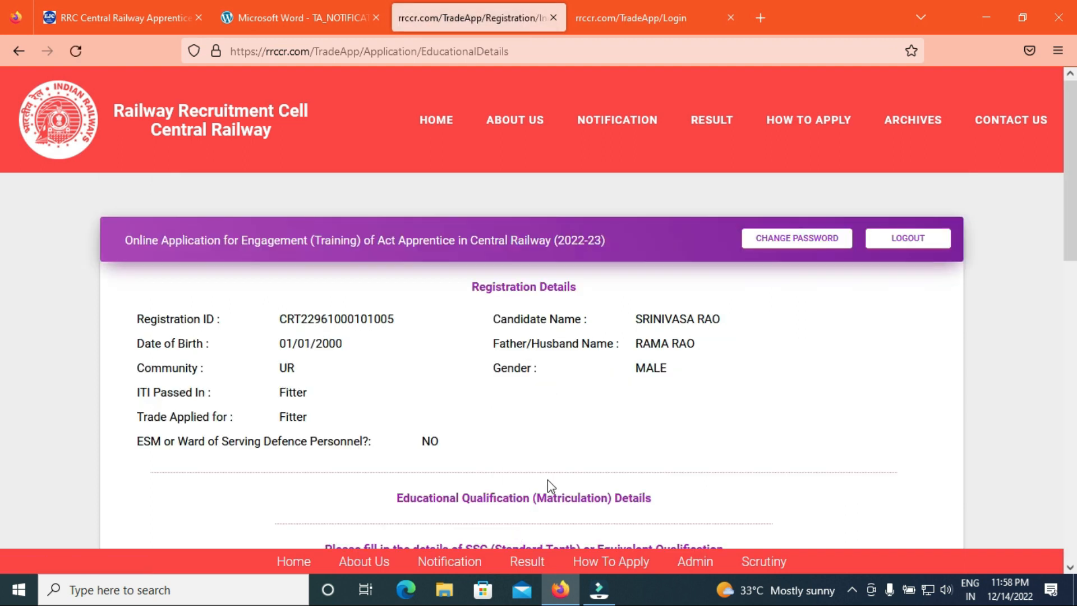
# - Set the matriculation Board / Exam Authority to OTHER and enter TSBD as the authority name
pyautogui.scroll(-4, 3, 221)
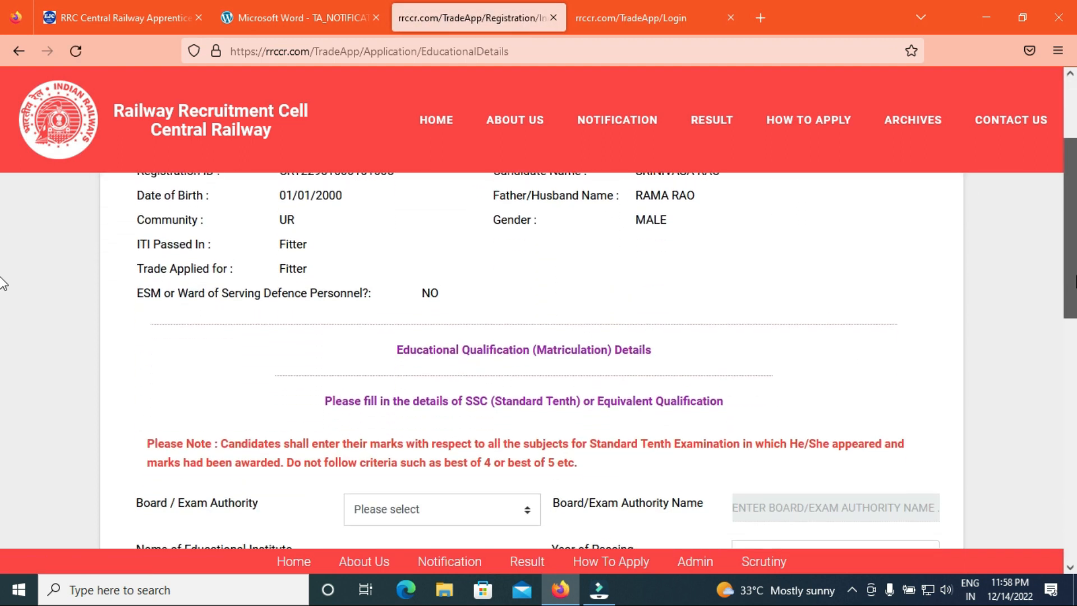
pyautogui.scroll(4, 3, 236)
pyautogui.scroll(-5, 3, 213)
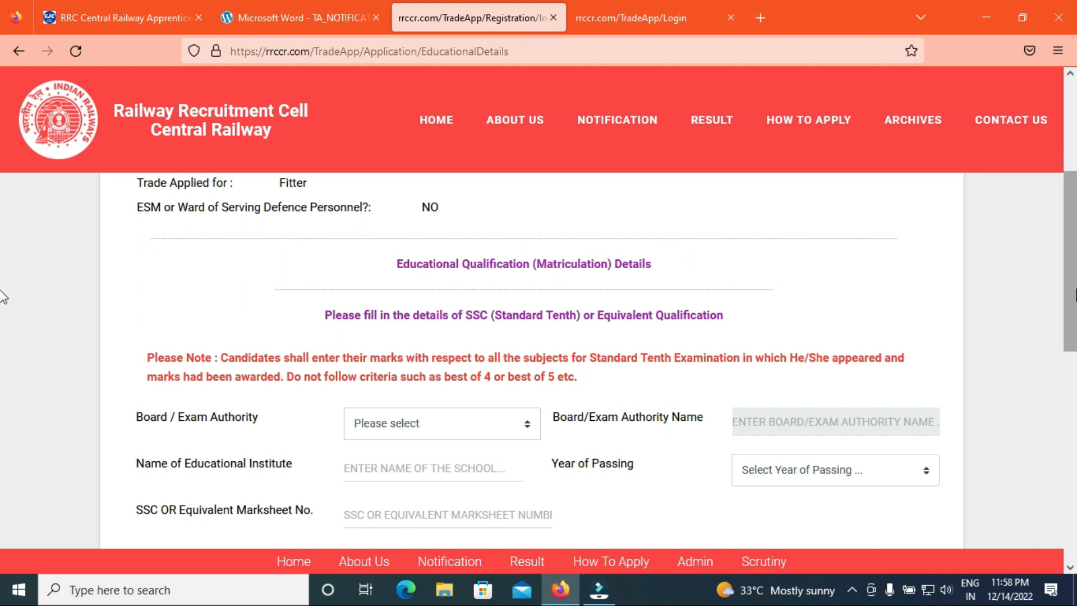
pyautogui.scroll(-3, 1071, 342)
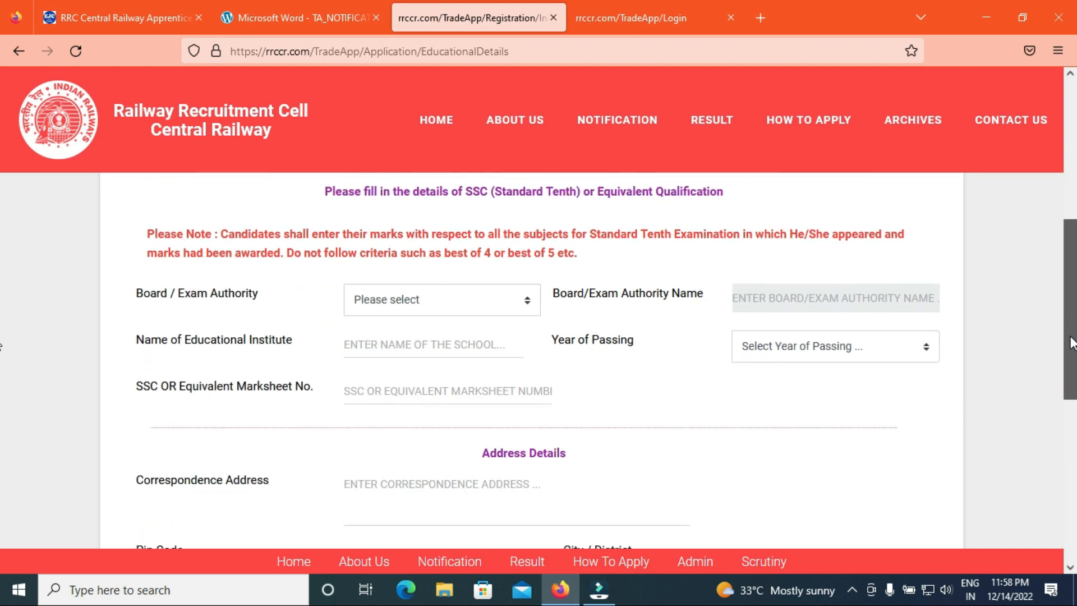
pyautogui.click(447, 310)
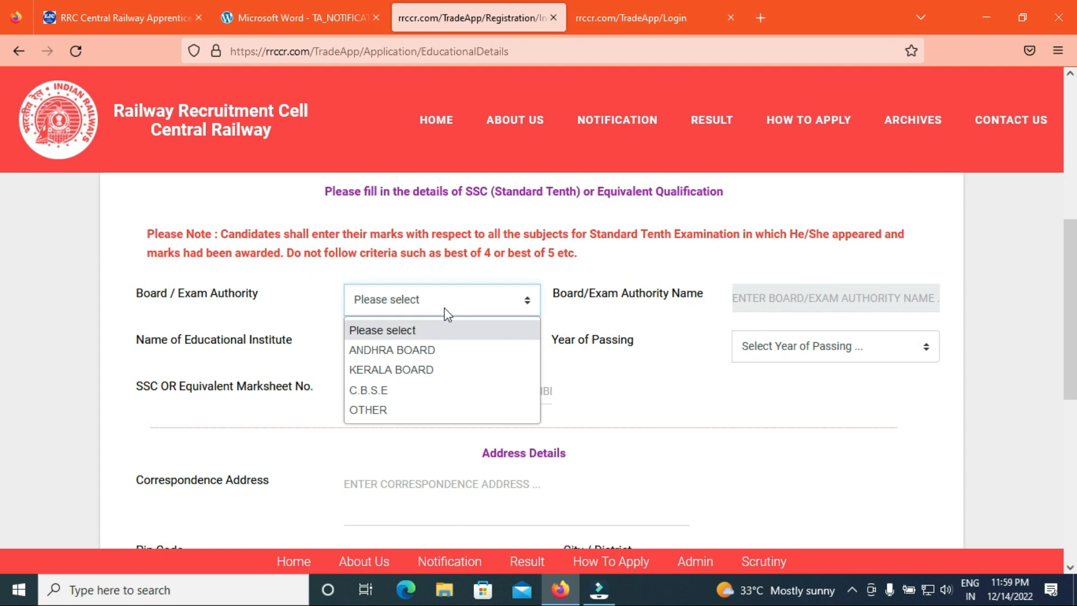
pyautogui.click(391, 412)
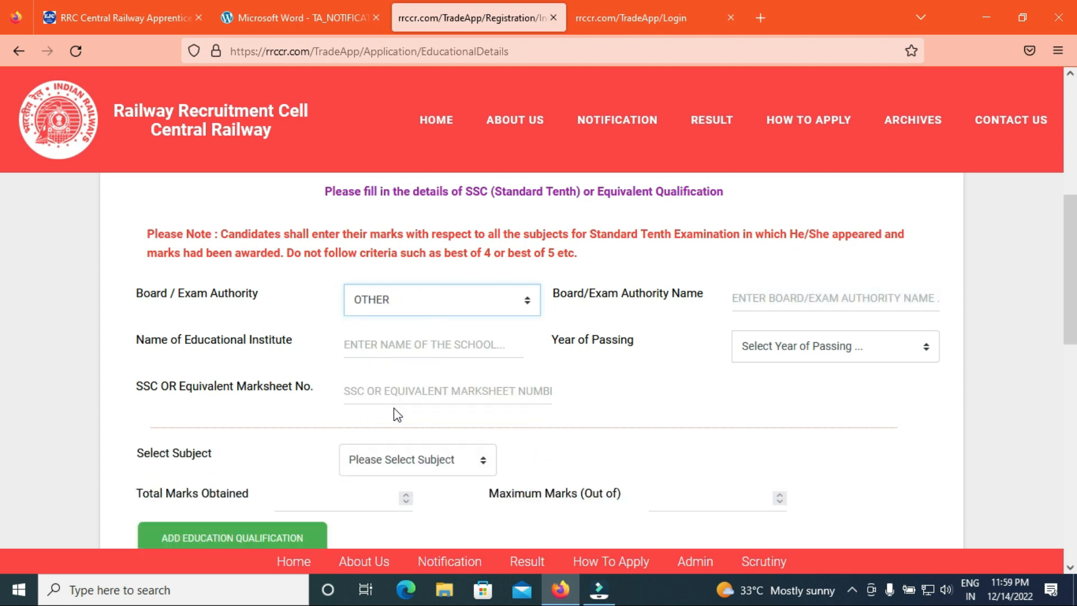
pyautogui.click(773, 299)
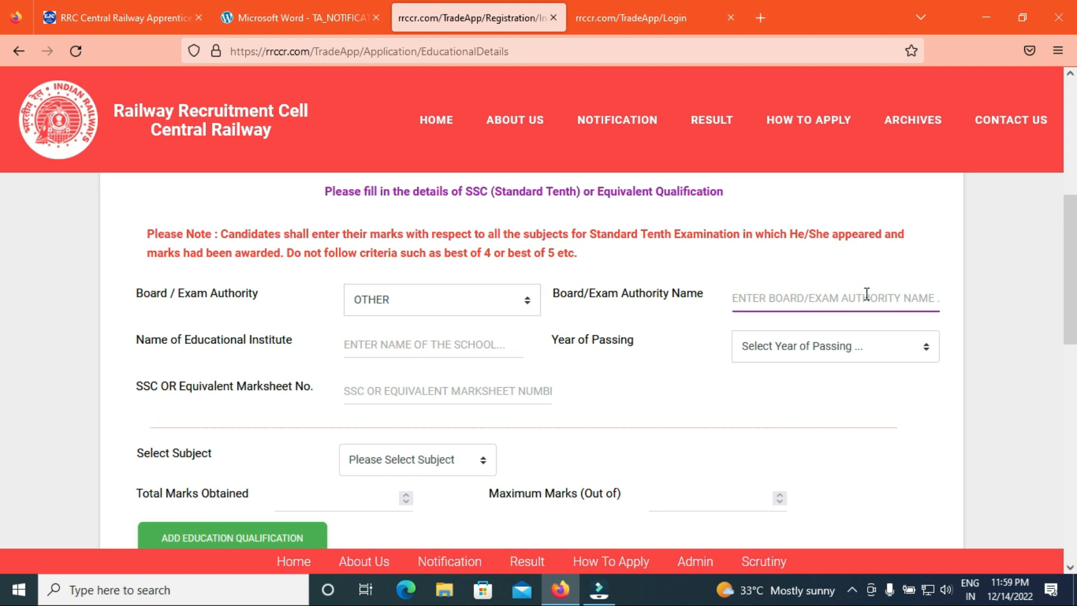
pyautogui.write('TSBD')
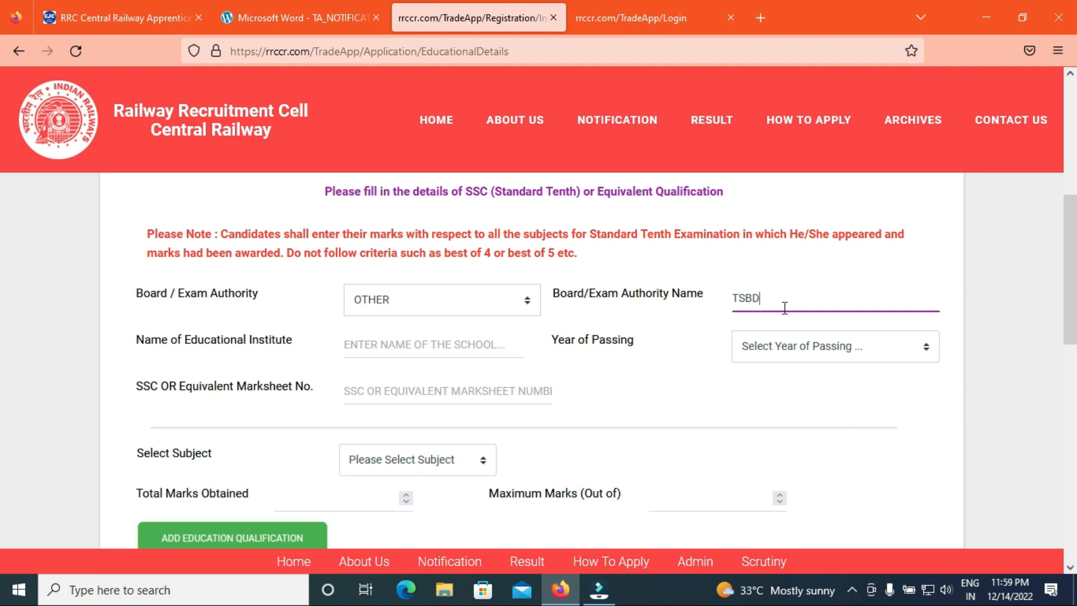
pyautogui.click(476, 303)
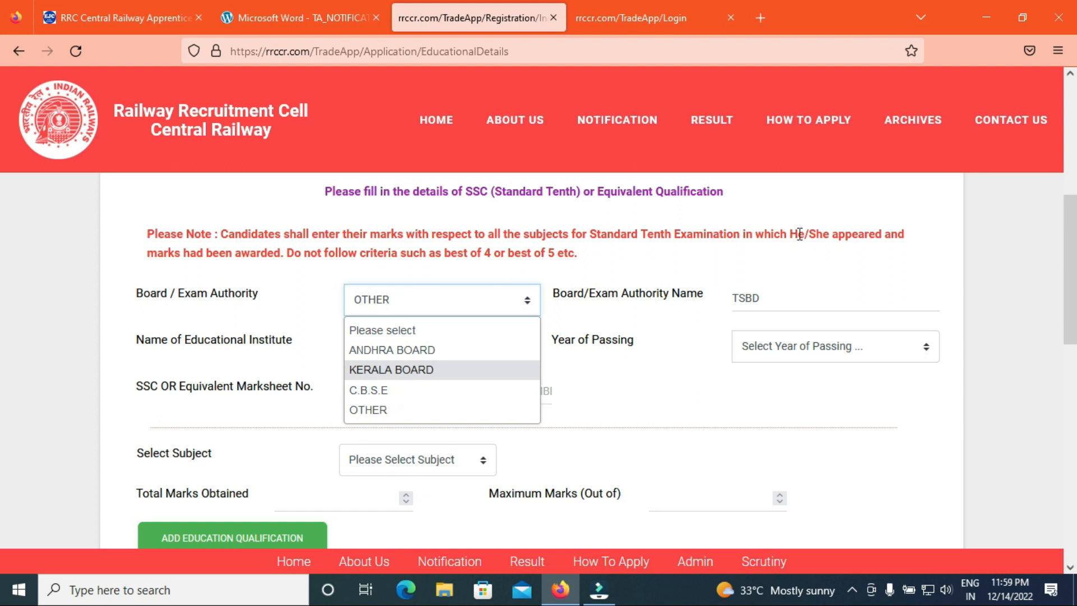
pyautogui.click(703, 267)
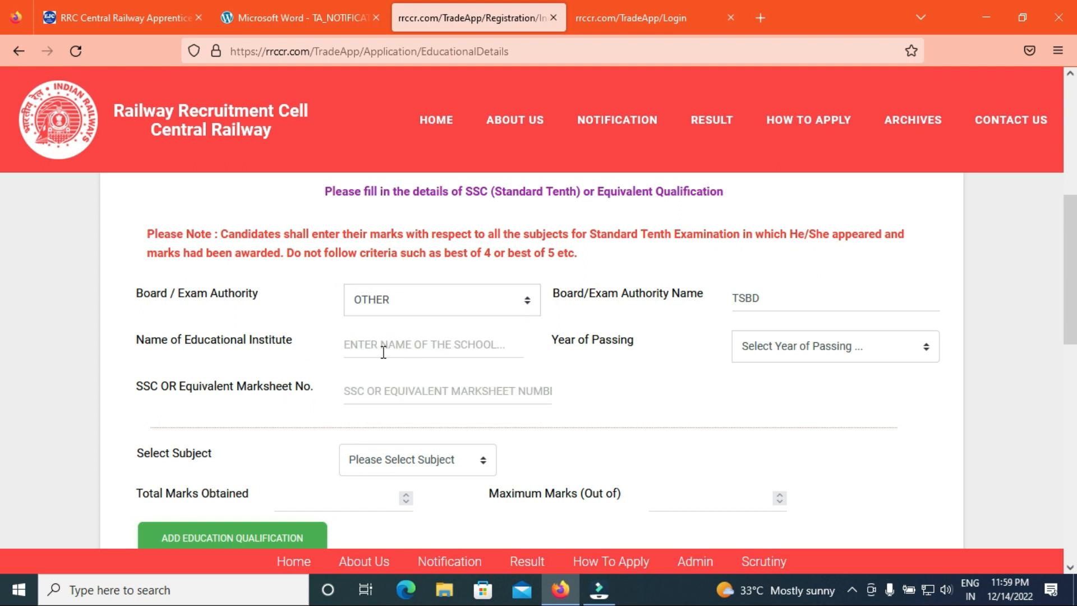
# - Set the year of passing to 2015 and enter the SSC or equivalent marksheet number
pyautogui.click(454, 347)
pyautogui.click(808, 344)
pyautogui.moveTo(928, 168); pyautogui.dragTo(941, 290)
pyautogui.click(754, 261)
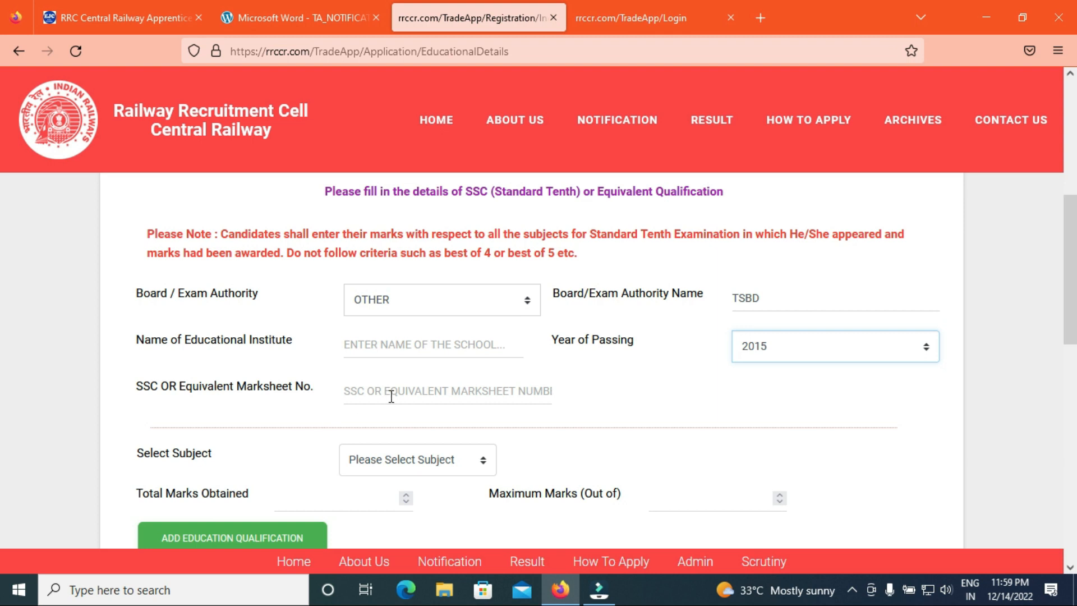
pyautogui.click(443, 392)
pyautogui.write('11345')
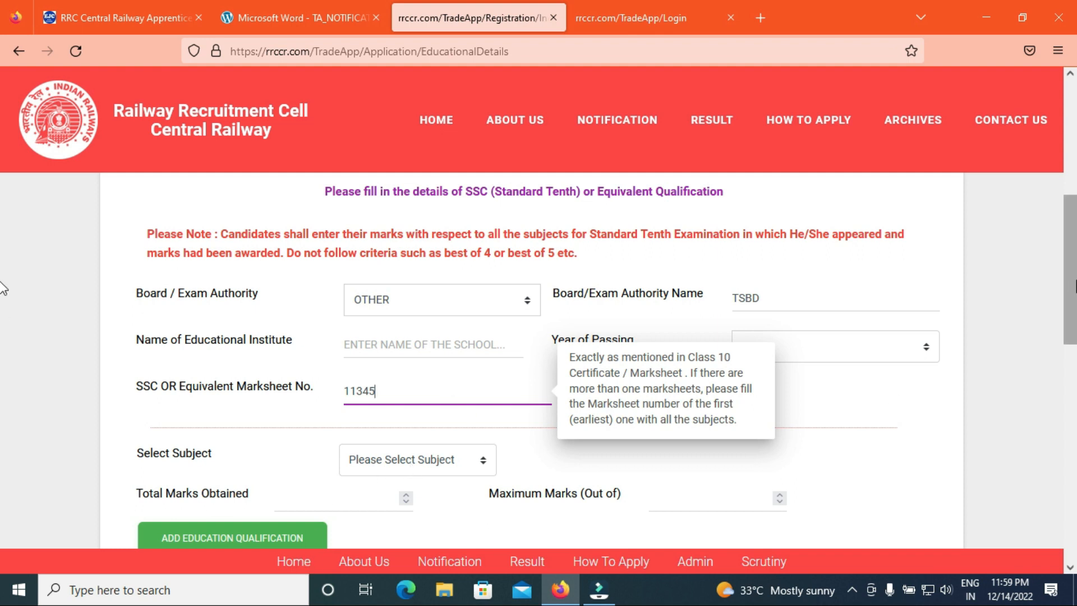
# - Add English to the SSC subject table with 80 marks obtained out of a maximum of 100
pyautogui.scroll(-3, 871, 354)
pyautogui.click(475, 324)
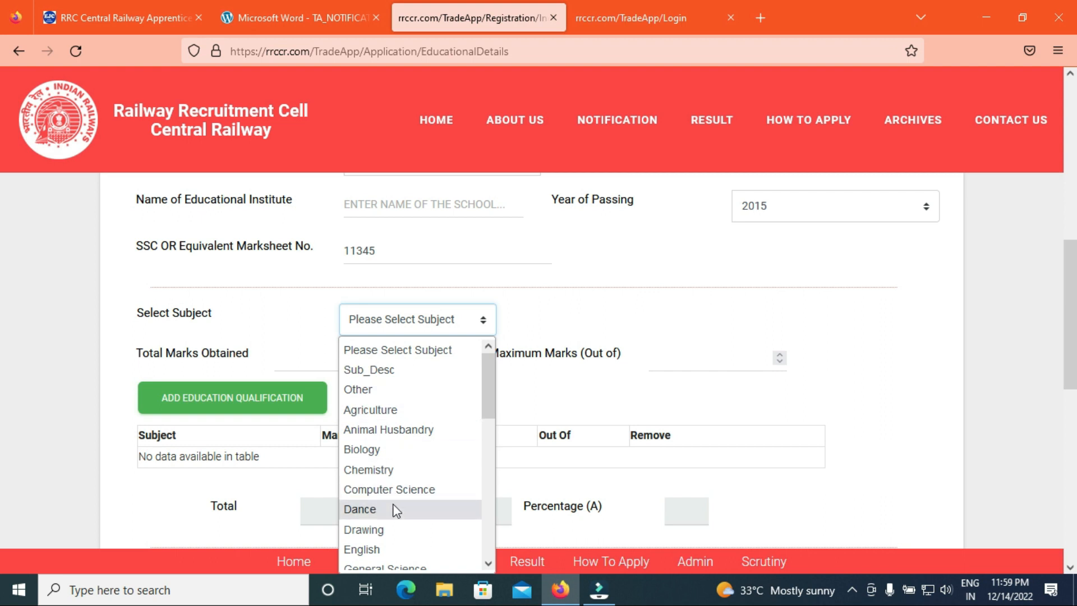
pyautogui.click(384, 550)
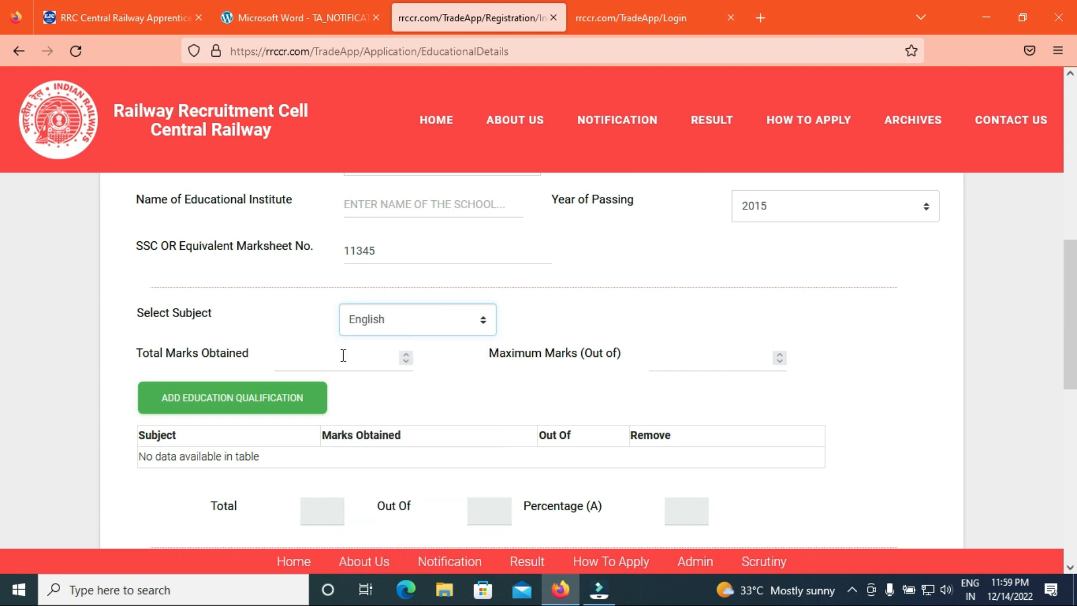
pyautogui.click(682, 358)
pyautogui.write('100')
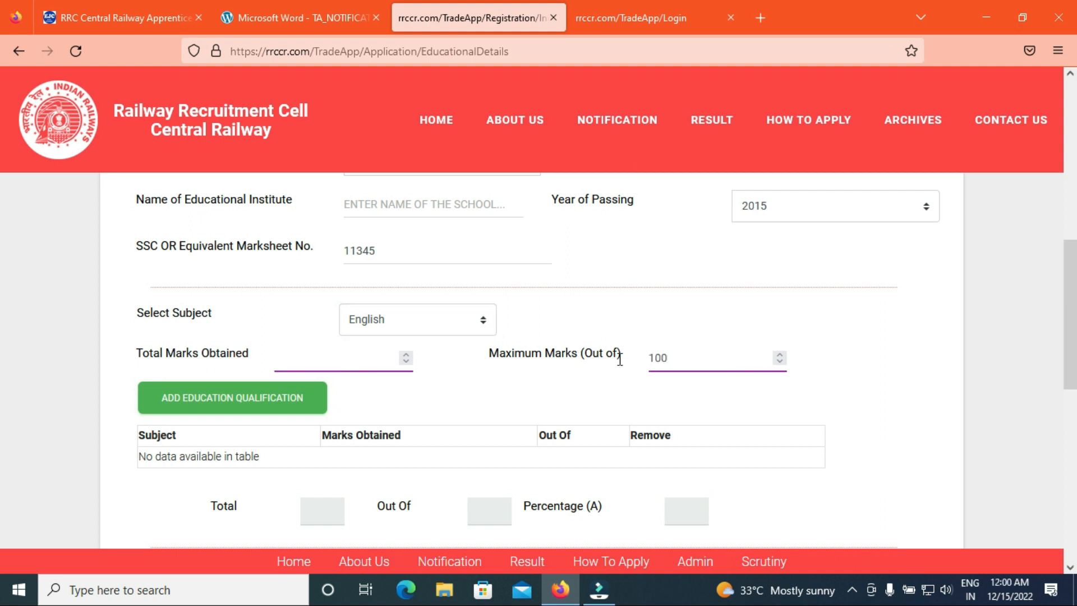
pyautogui.click(324, 357)
pyautogui.click(208, 405)
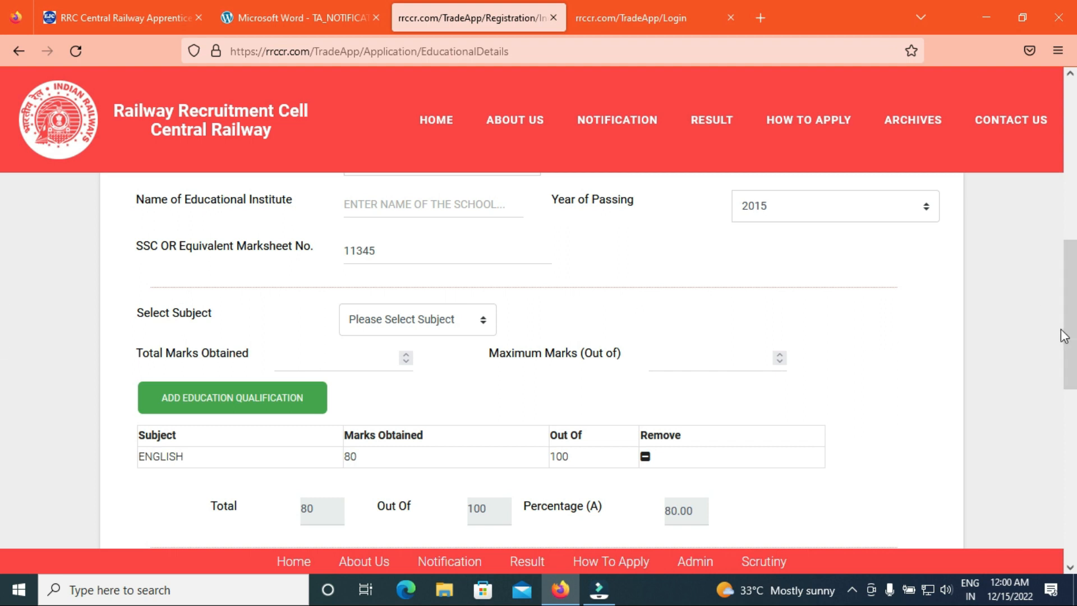
# - Add Hindi to the SSC subject table with 75 marks obtained out of a maximum of 100
pyautogui.scroll(-1, 505, 359)
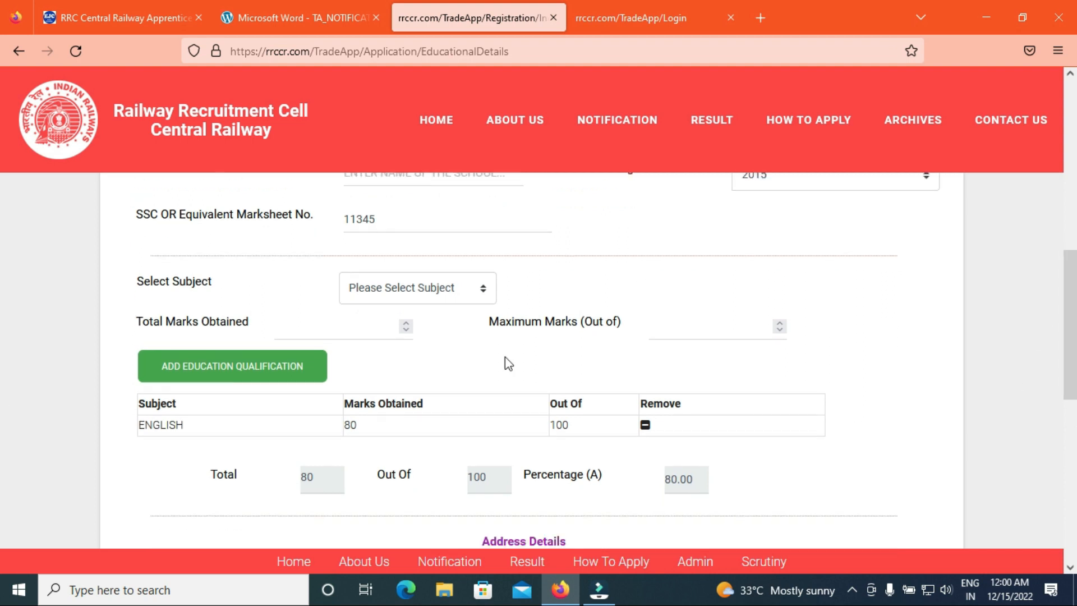
pyautogui.click(406, 324)
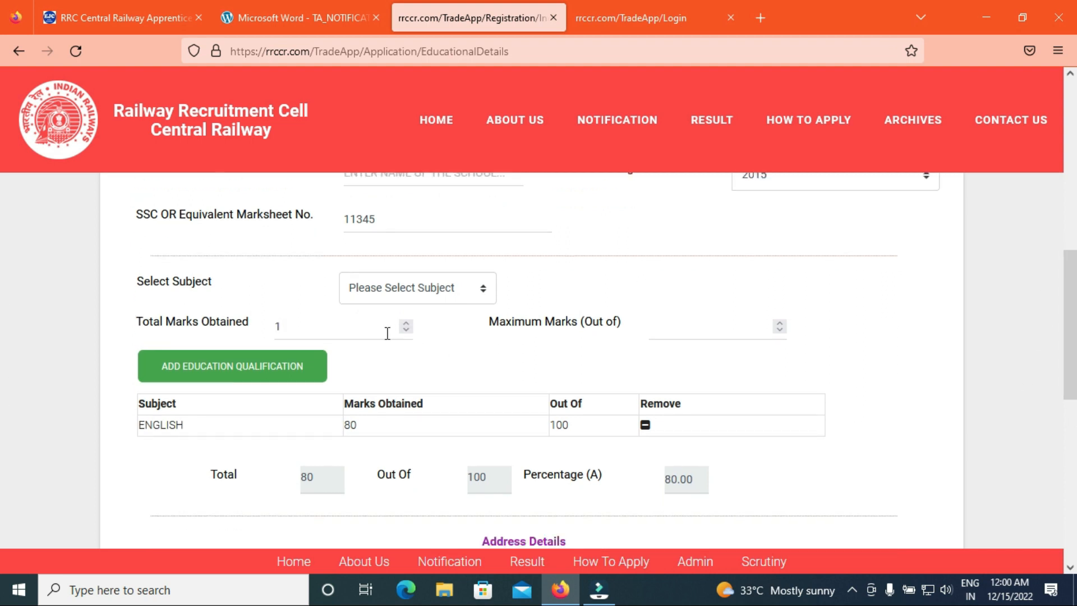
pyautogui.click(452, 294)
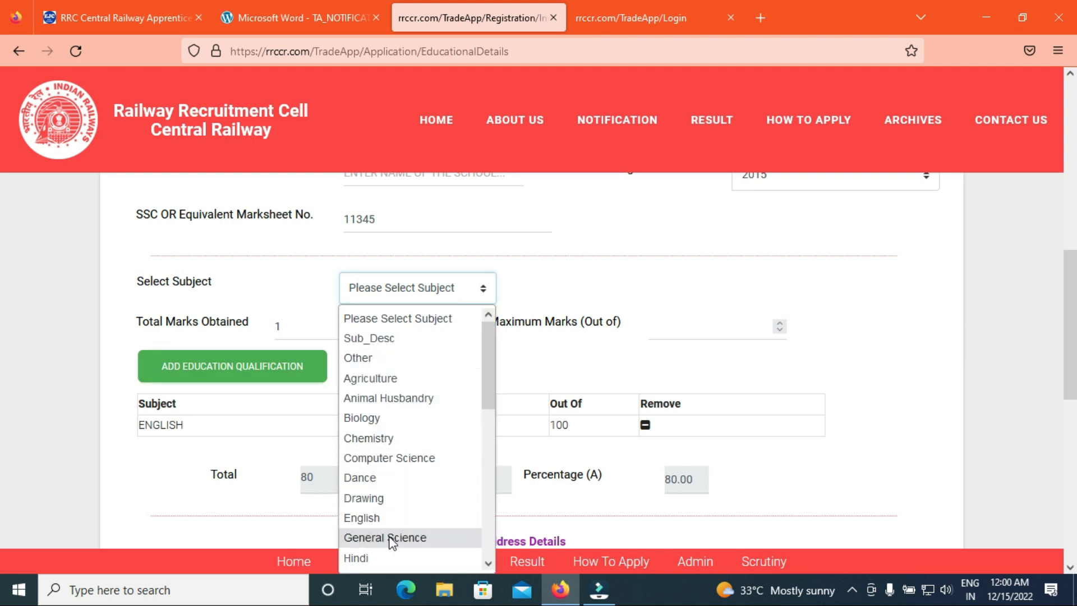
pyautogui.click(384, 557)
pyautogui.click(688, 322)
pyautogui.write('100')
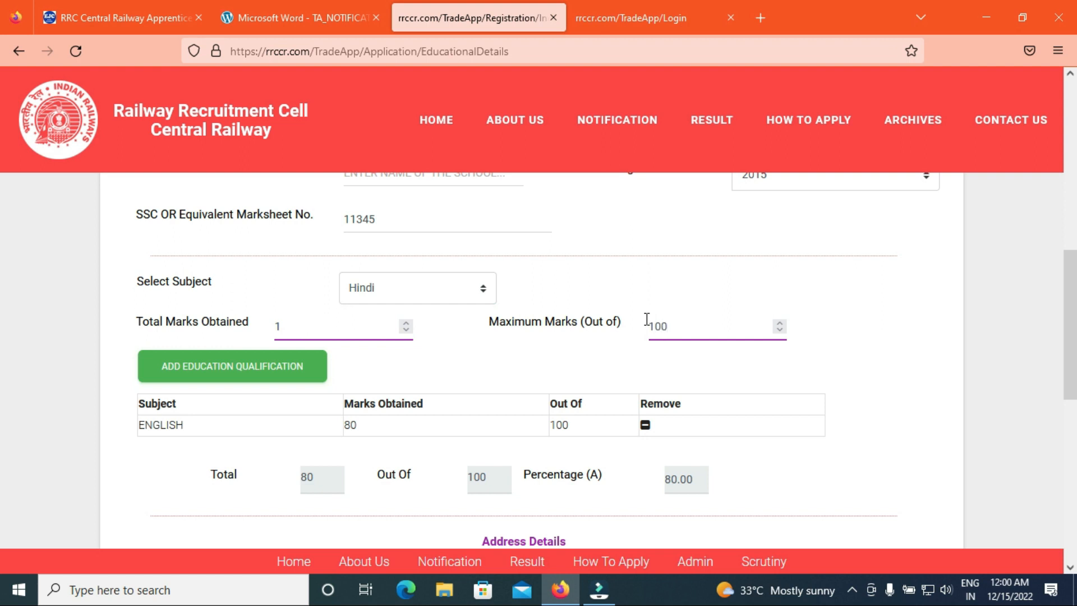
pyautogui.moveTo(284, 326); pyautogui.dragTo(261, 335)
pyautogui.write('75')
pyautogui.click(259, 385)
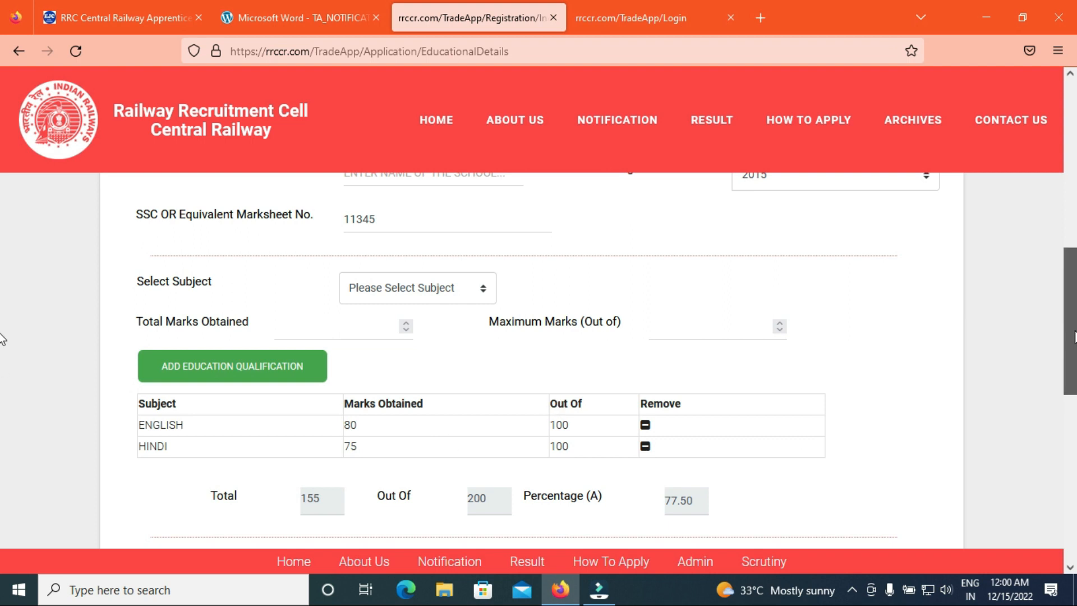
# - Review the correspondence address, pin code and city/district fields in the address details
pyautogui.scroll(-2, 2, 348)
pyautogui.moveTo(1075, 348); pyautogui.dragTo(1076, 349)
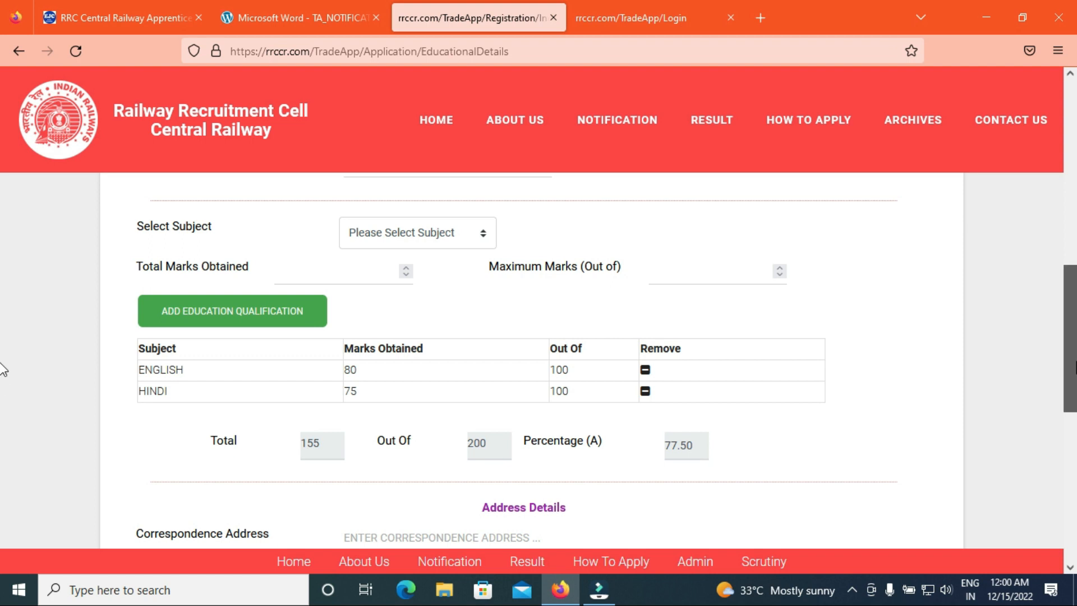
pyautogui.scroll(-4, 3, 387)
pyautogui.scroll(-5, 2, 403)
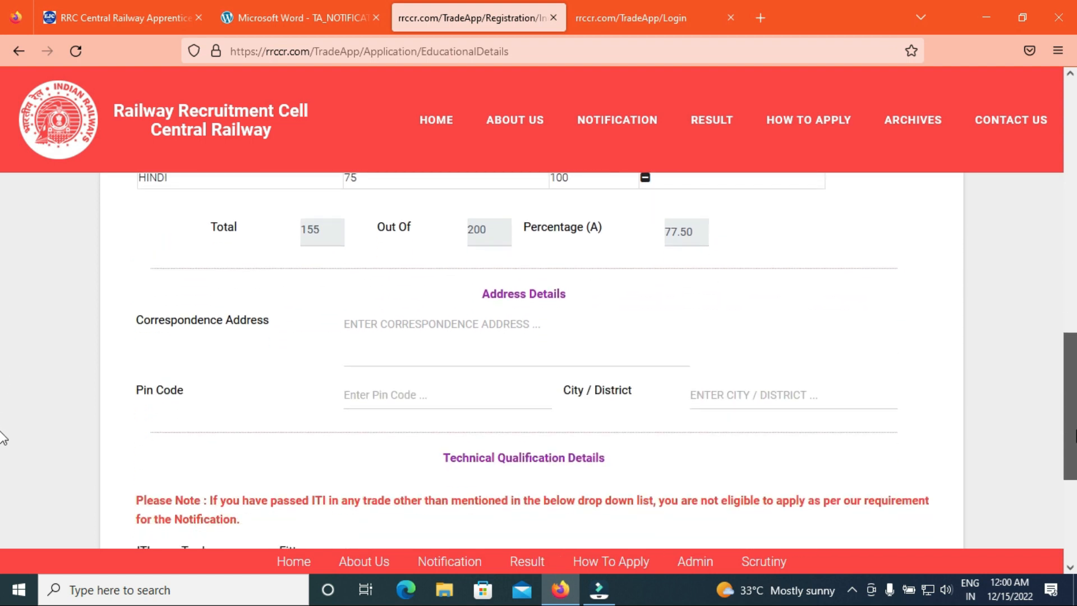
pyautogui.click(419, 304)
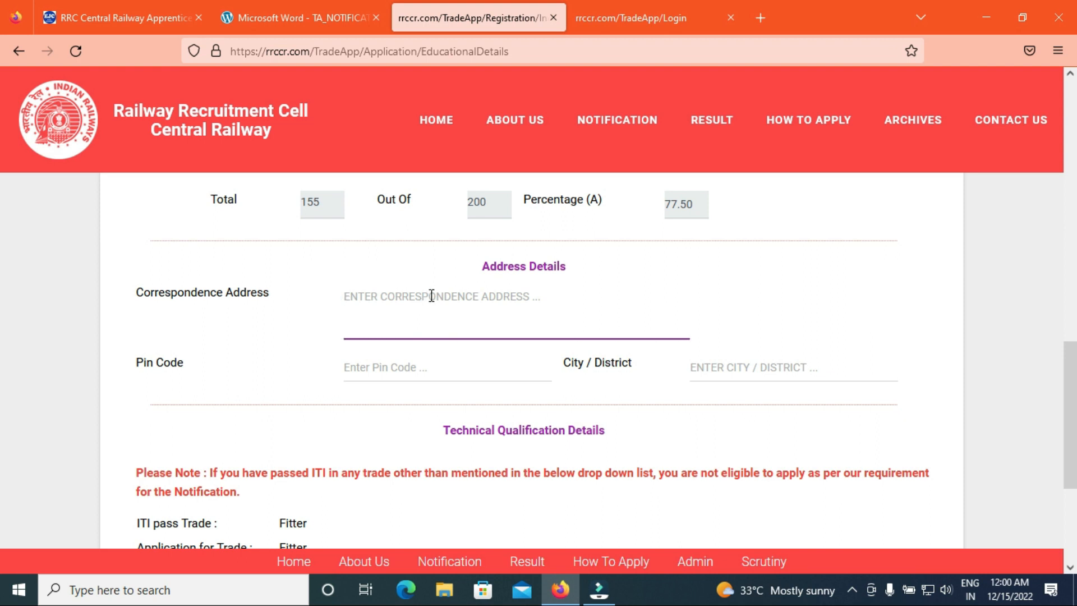
pyautogui.click(385, 373)
pyautogui.click(765, 367)
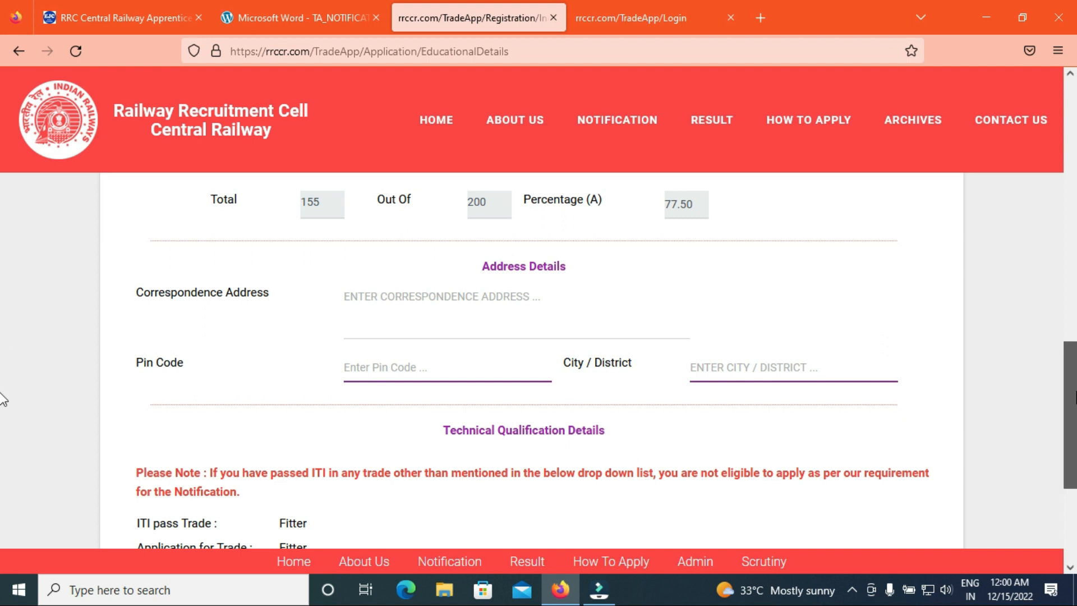
# - Set the ITI year of passing to 2018 and the certificate issuing authority to SVNT in the technical qualification details
pyautogui.scroll(-2, 2, 401)
pyautogui.scroll(-3, 3, 422)
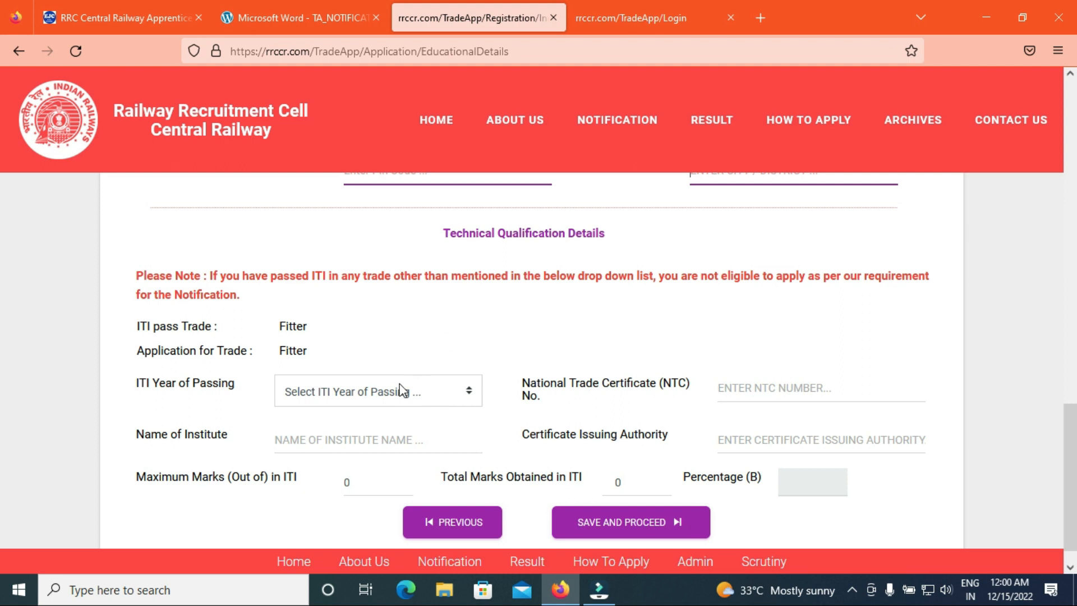
pyautogui.click(436, 399)
pyautogui.moveTo(474, 129); pyautogui.dragTo(493, 350)
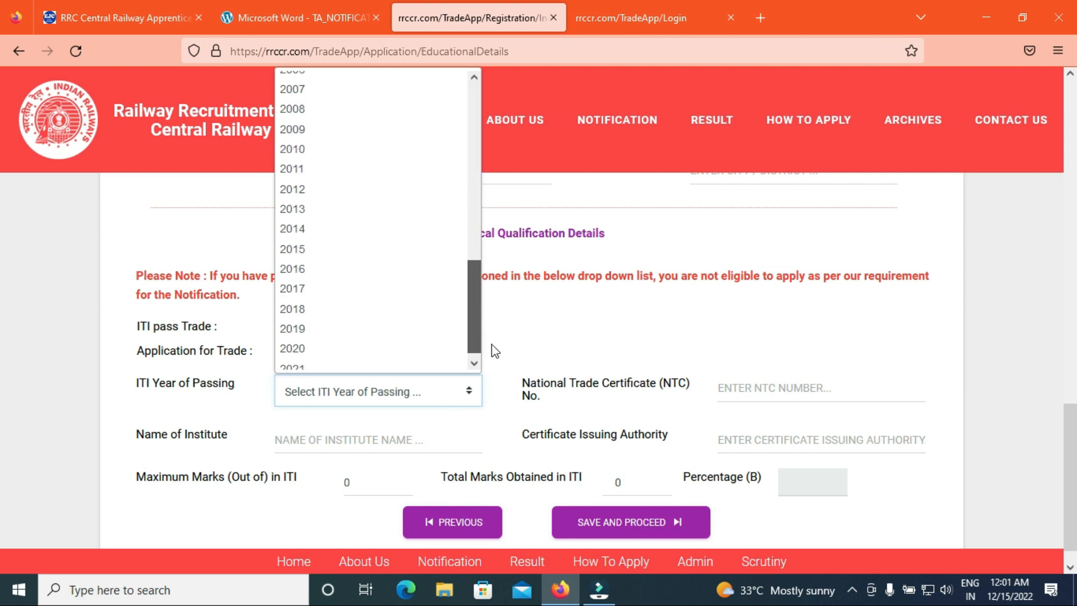
pyautogui.click(314, 298)
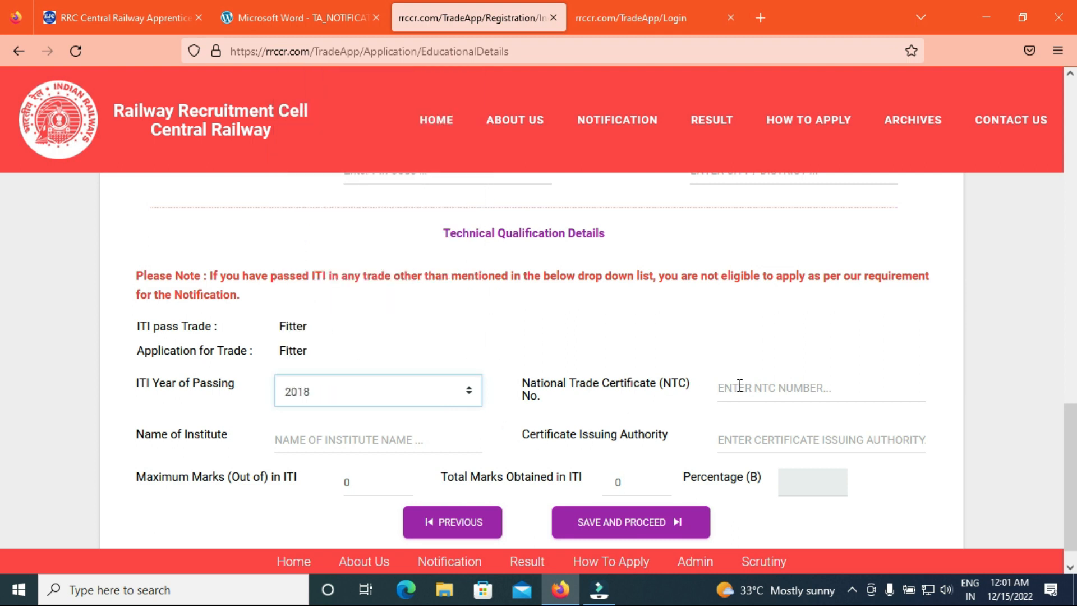
pyautogui.click(781, 394)
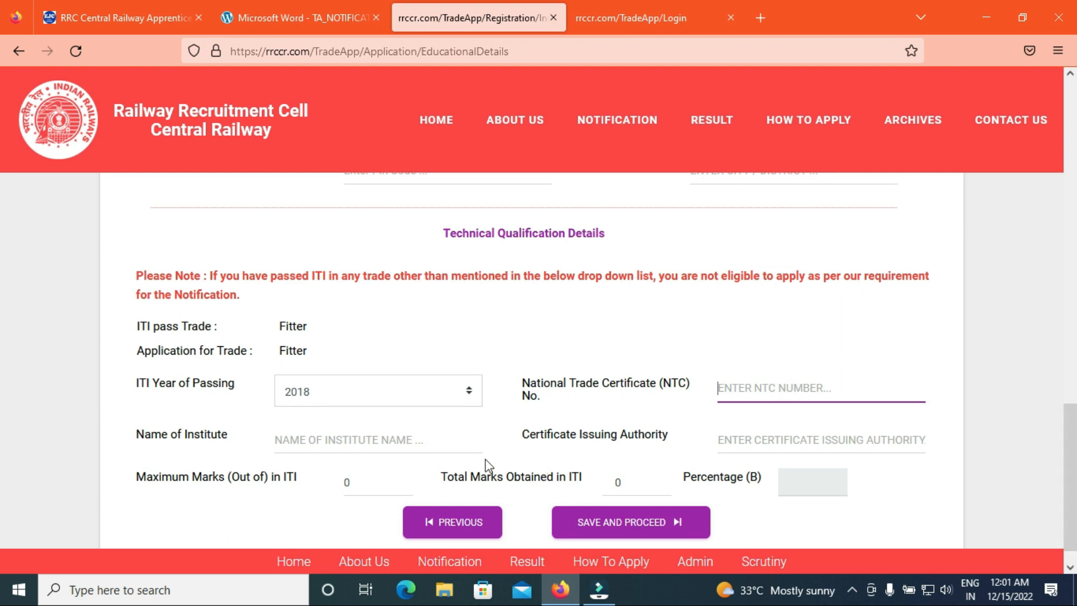
pyautogui.click(436, 441)
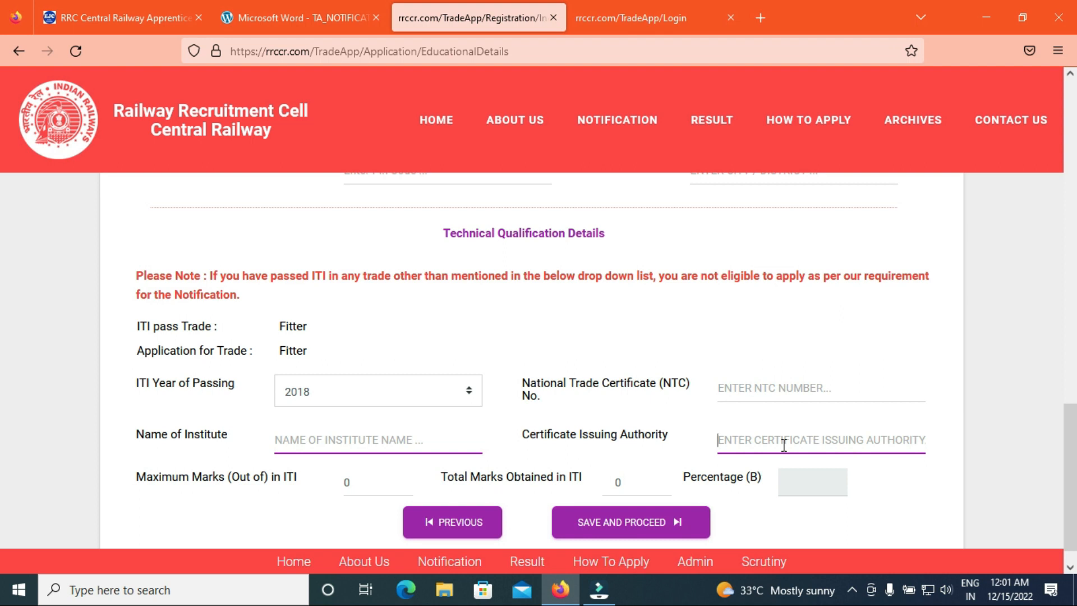
pyautogui.write('SVNT')
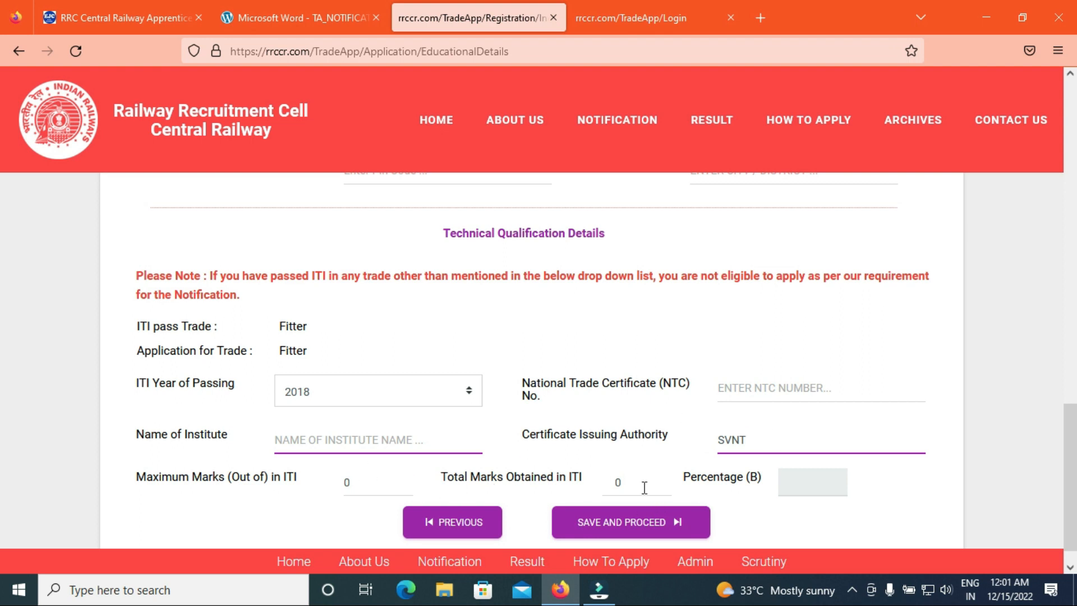
pyautogui.click(617, 482)
pyautogui.write('1')
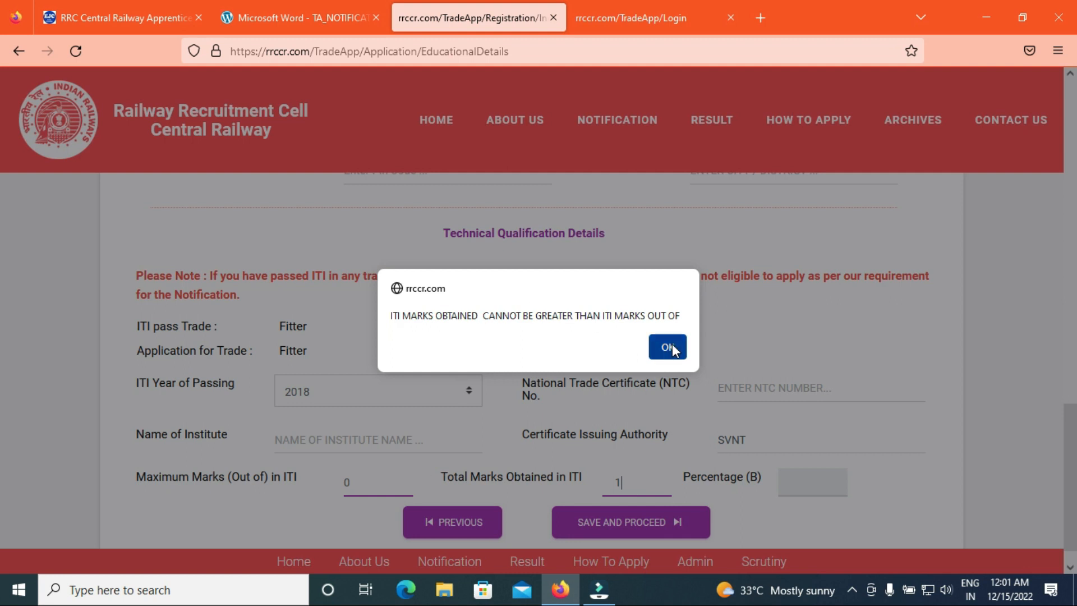
pyautogui.click(672, 346)
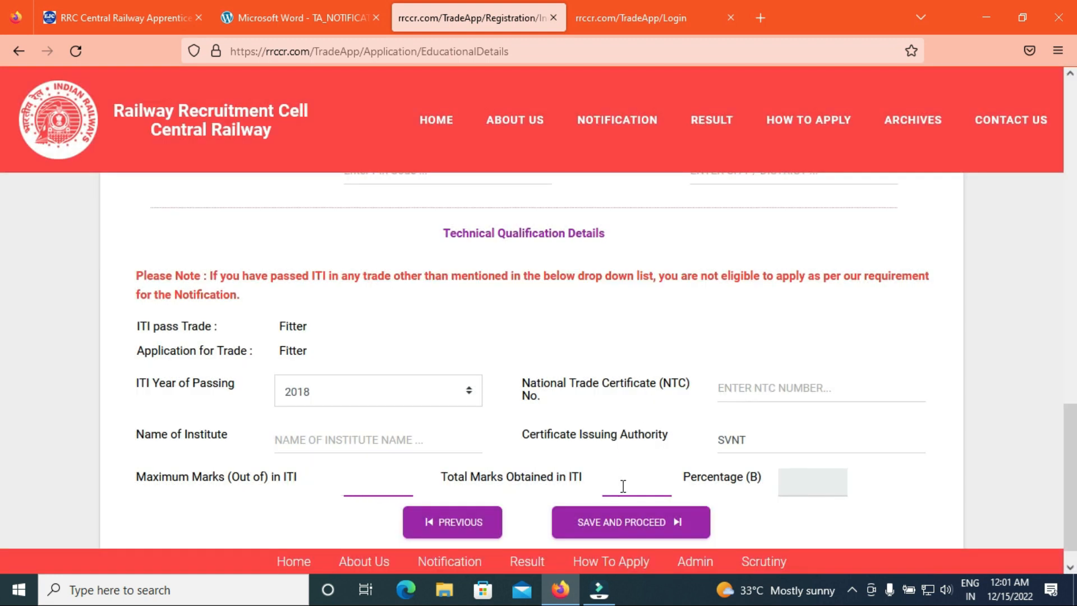
# - Set the maximum marks in ITI to 1000 and the total marks obtained in ITI to 800
pyautogui.click(370, 488)
pyautogui.write('1000')
pyautogui.click(606, 479)
pyautogui.click(630, 486)
pyautogui.write('800')
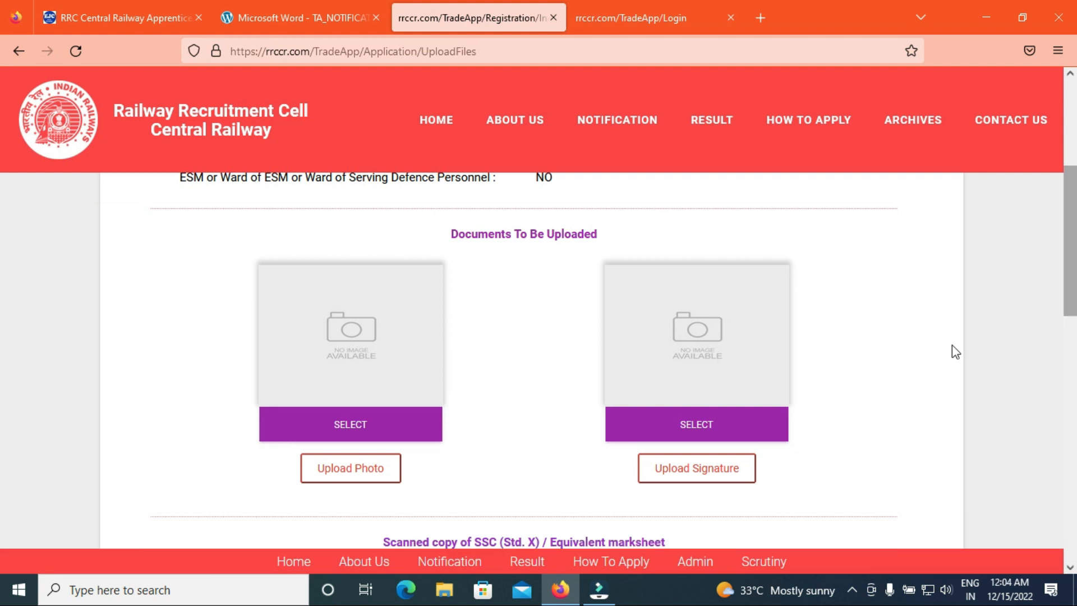
# - Open the file choosers for the photo and the signature, cancelling each without selecting a file
pyautogui.click(351, 425)
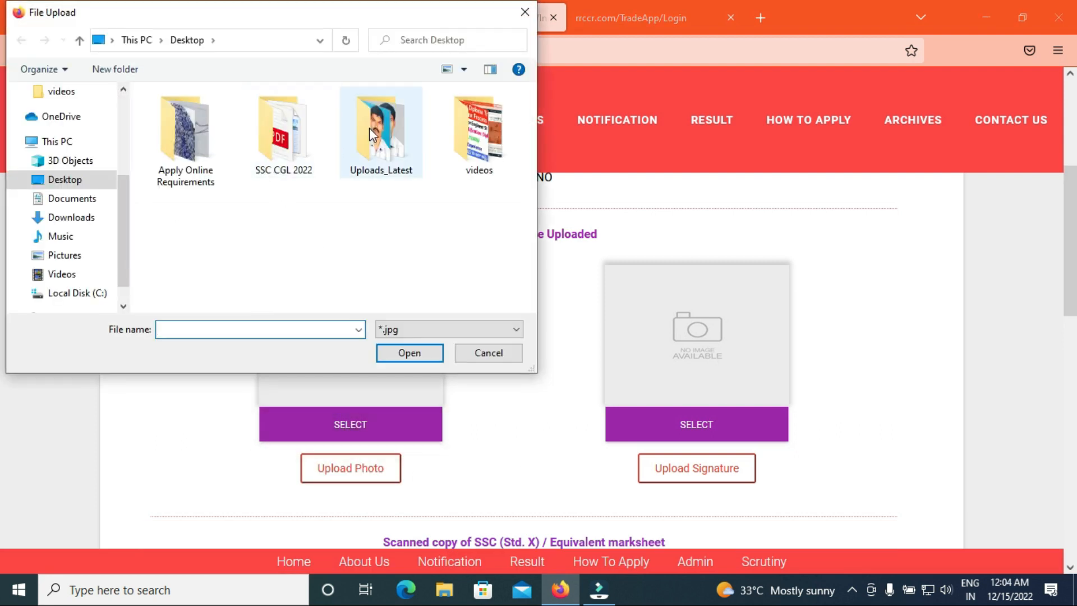
pyautogui.click(483, 354)
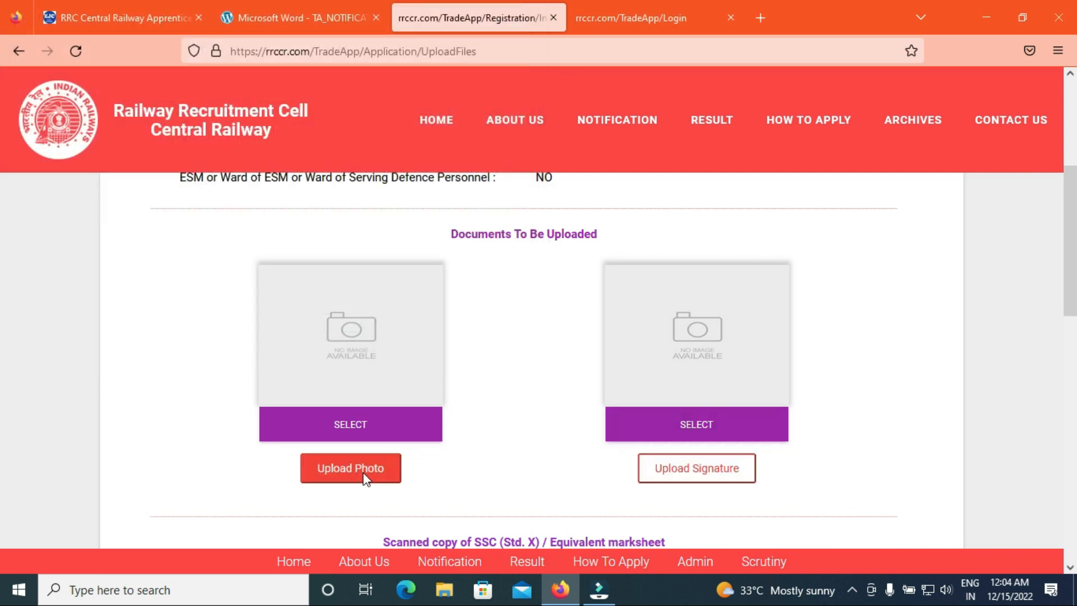
pyautogui.click(711, 423)
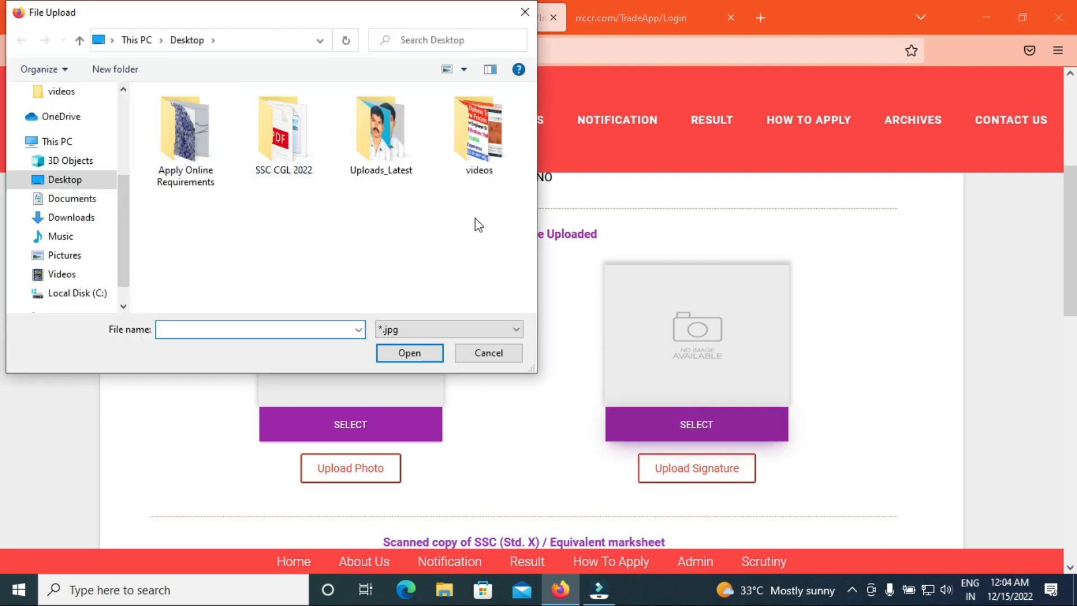
pyautogui.click(494, 353)
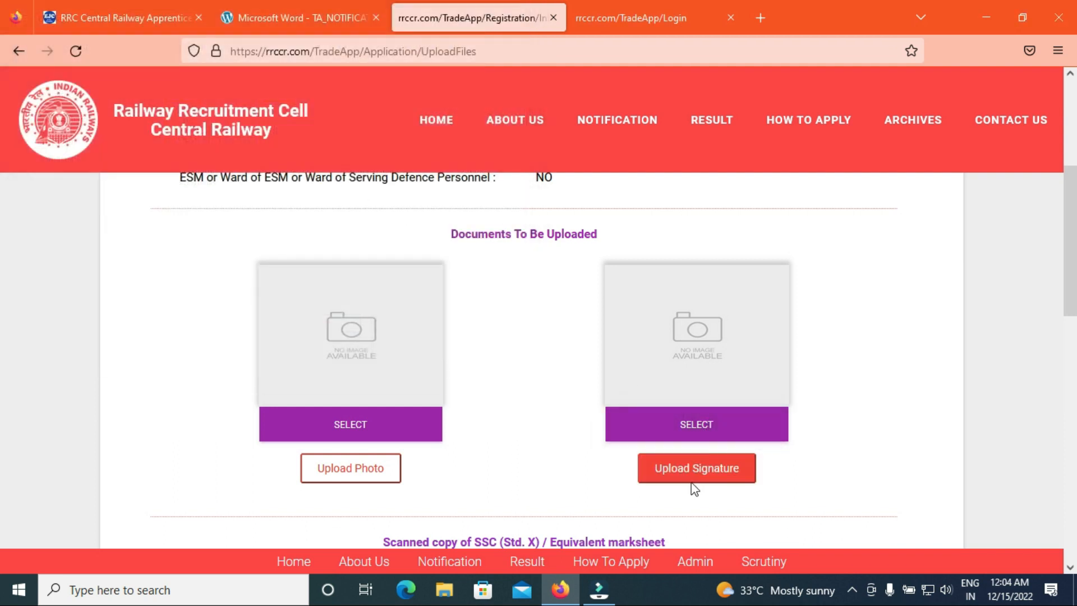
# - Open the file chooser for the scanned SSC marksheet and cancel it without selecting a file
pyautogui.scroll(-2, 3, 353)
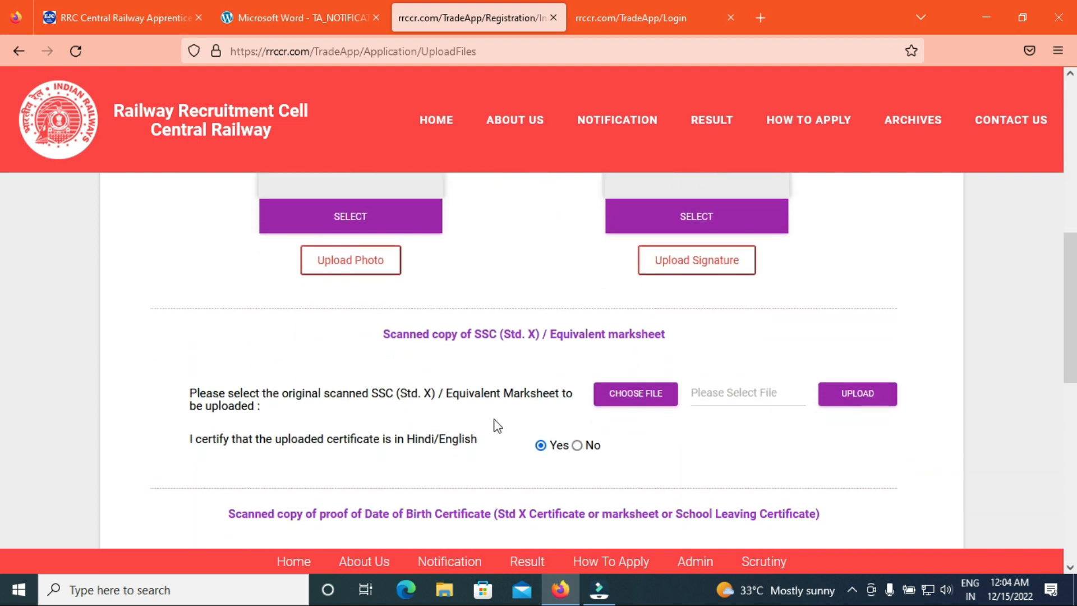
pyautogui.click(621, 393)
pyautogui.click(631, 396)
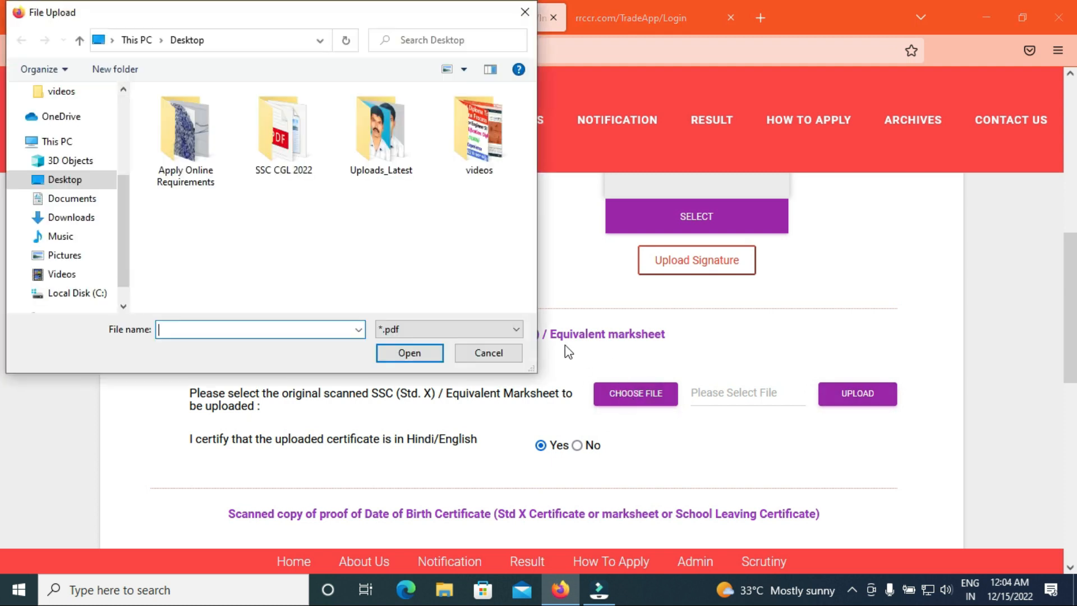
pyautogui.click(502, 352)
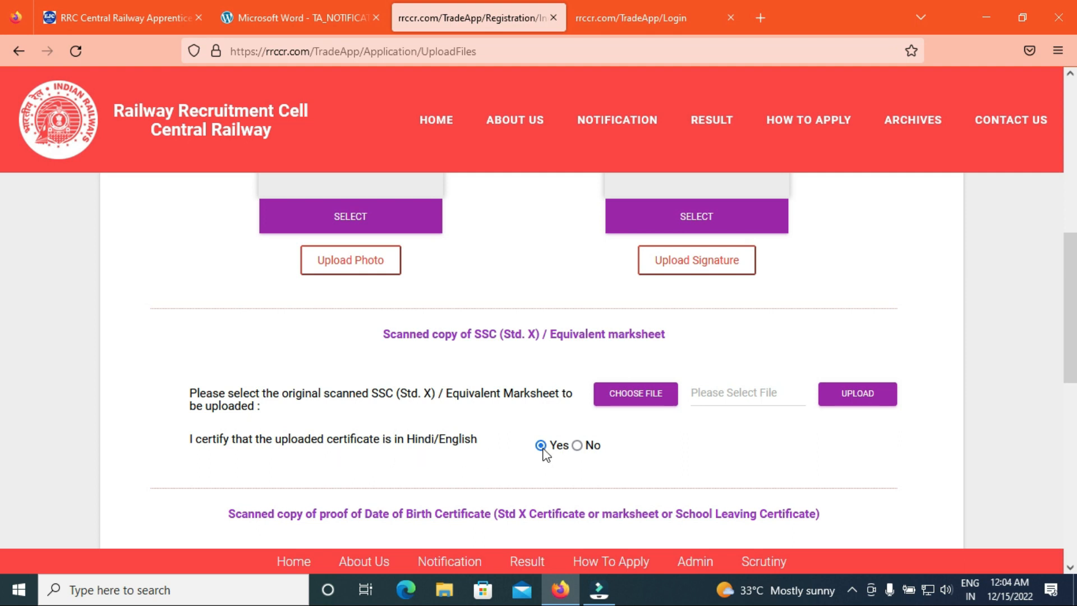
# - Examine the upload sections for the date of birth proof, consolidated mark sheet and National Trade Certificate
pyautogui.scroll(-2, 2, 321)
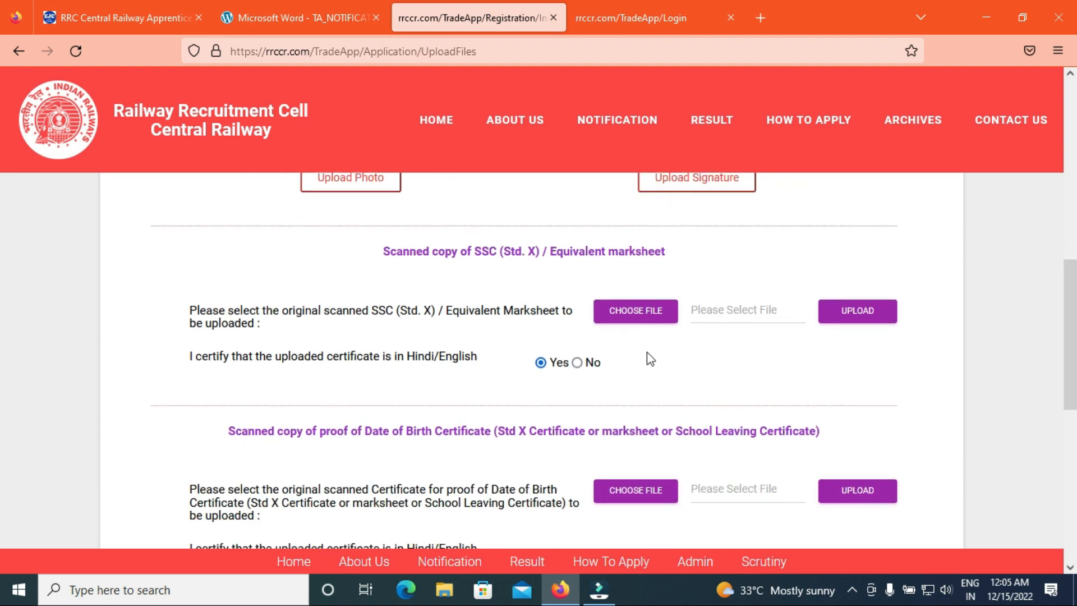
pyautogui.scroll(-1, 3, 363)
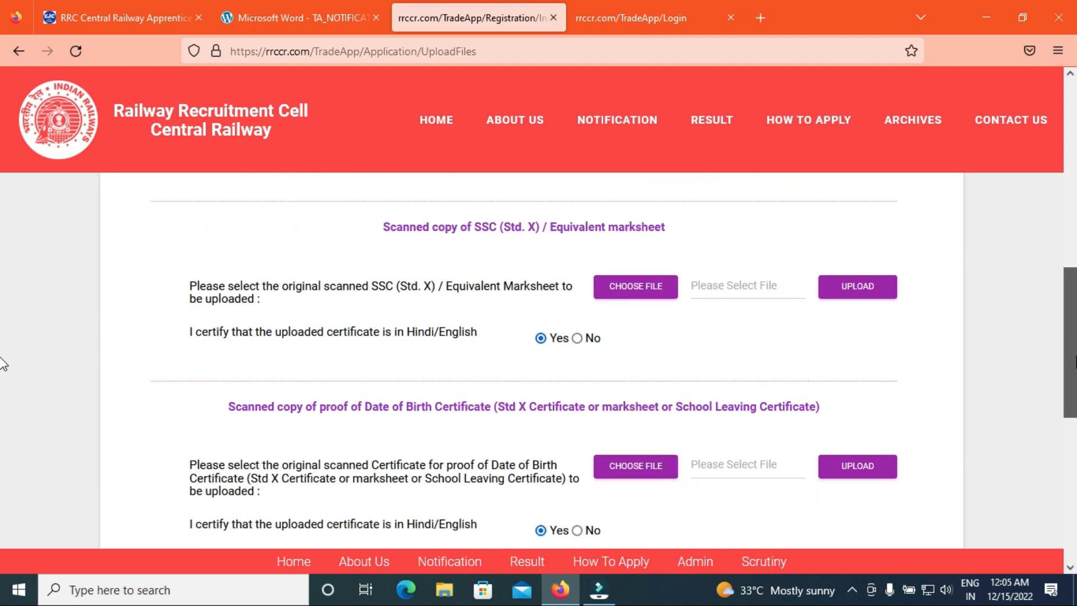
pyautogui.scroll(-3, 2, 360)
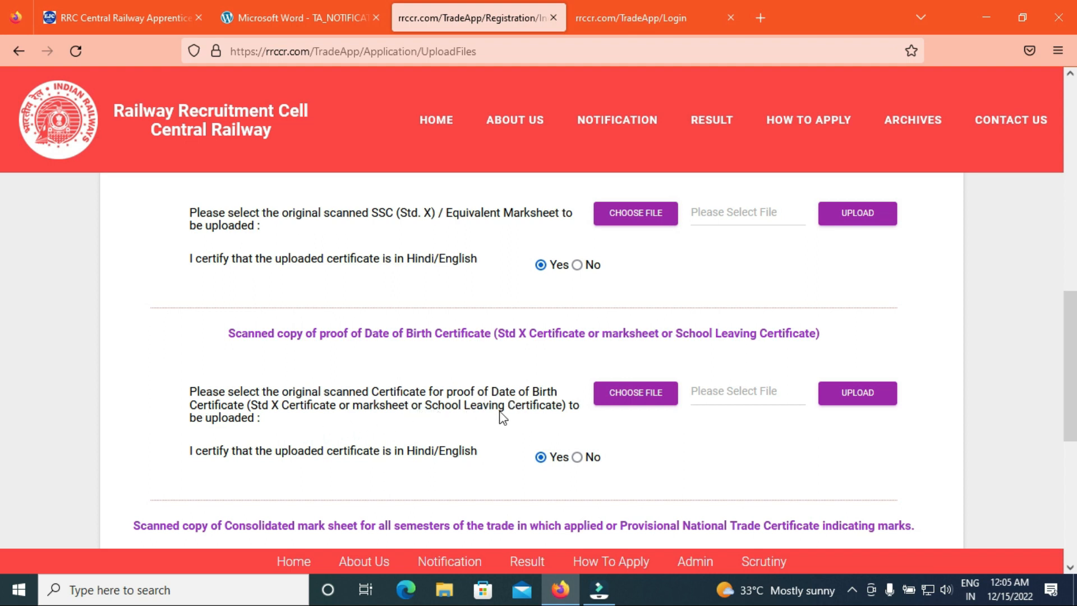
pyautogui.scroll(-1, 501, 418)
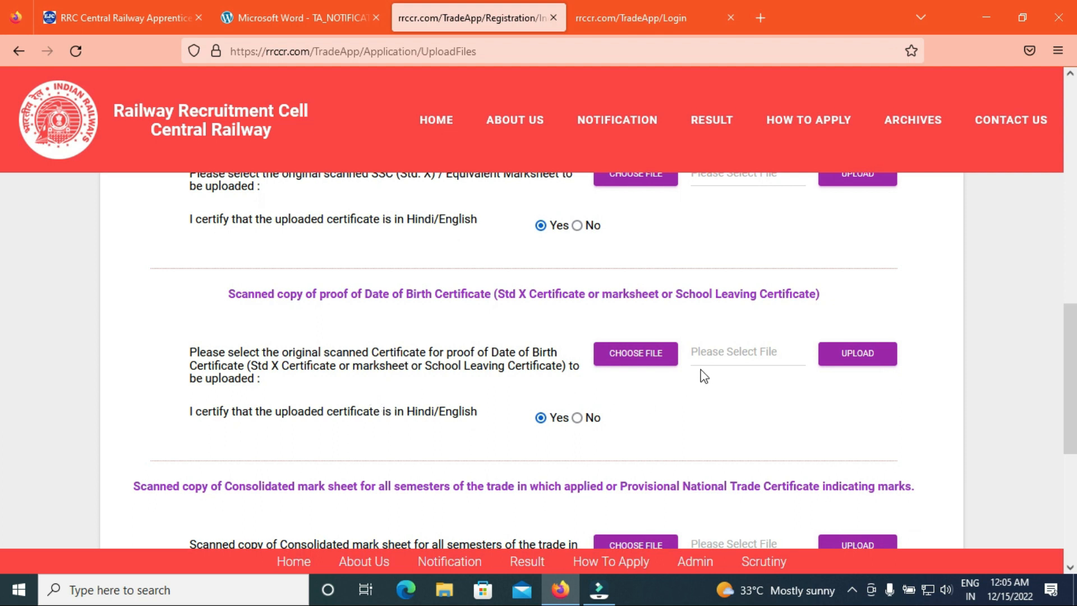
pyautogui.scroll(-3, 1, 392)
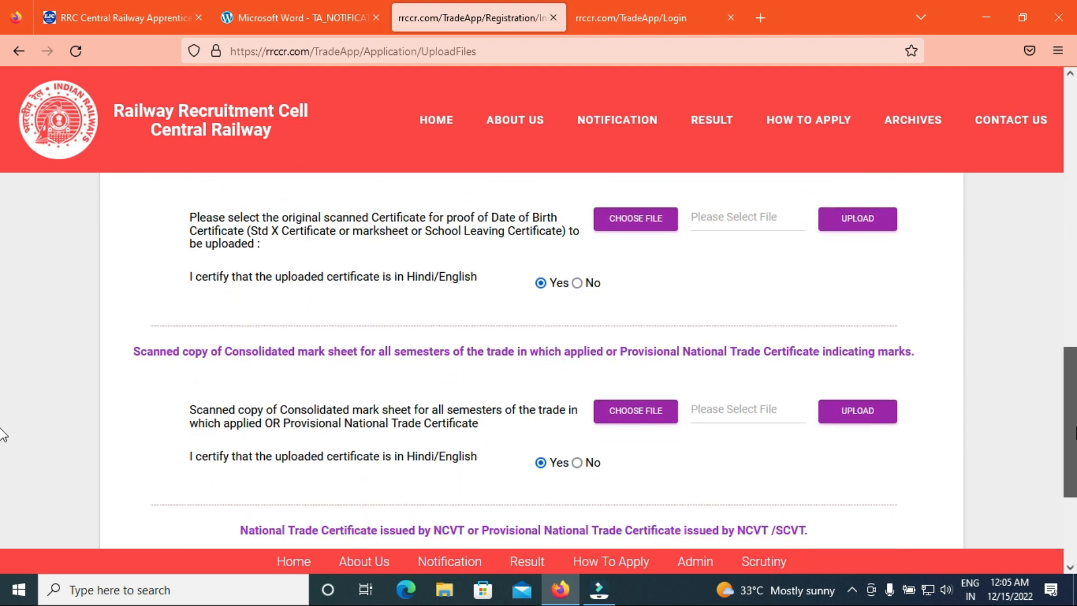
pyautogui.scroll(-1, 3, 435)
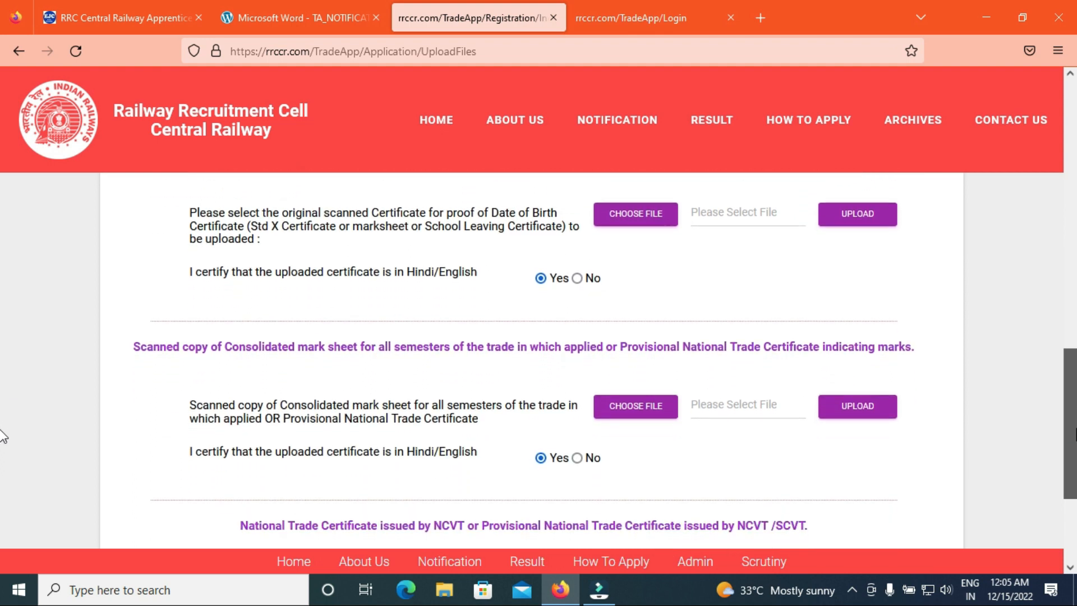
# - Review the remaining upload sections down to the National Trade Certificate and the end of the document upload form
pyautogui.scroll(-1, 2, 437)
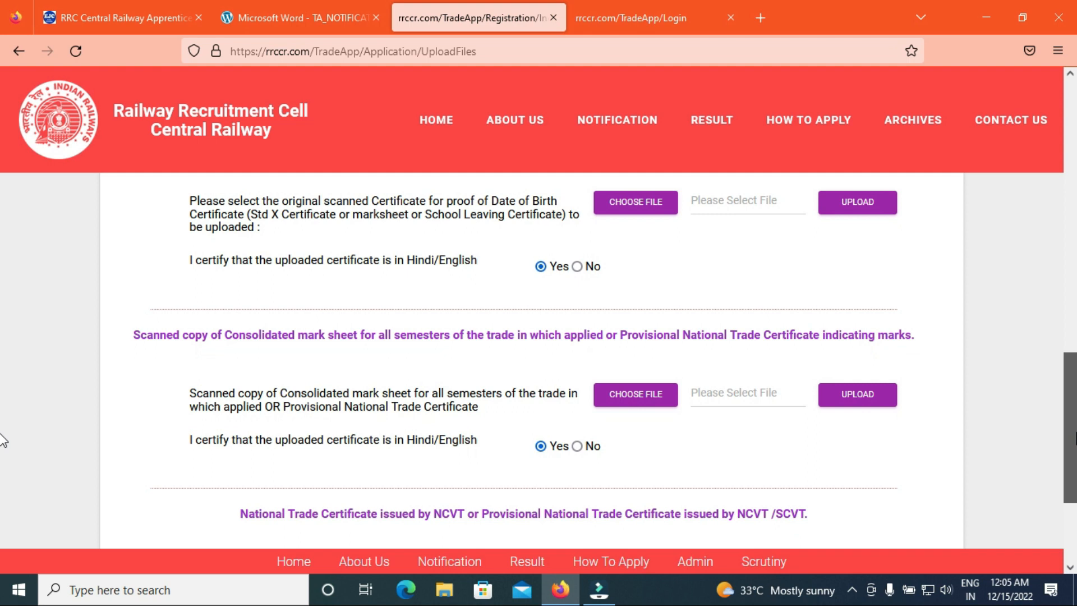
pyautogui.scroll(-2, 2, 441)
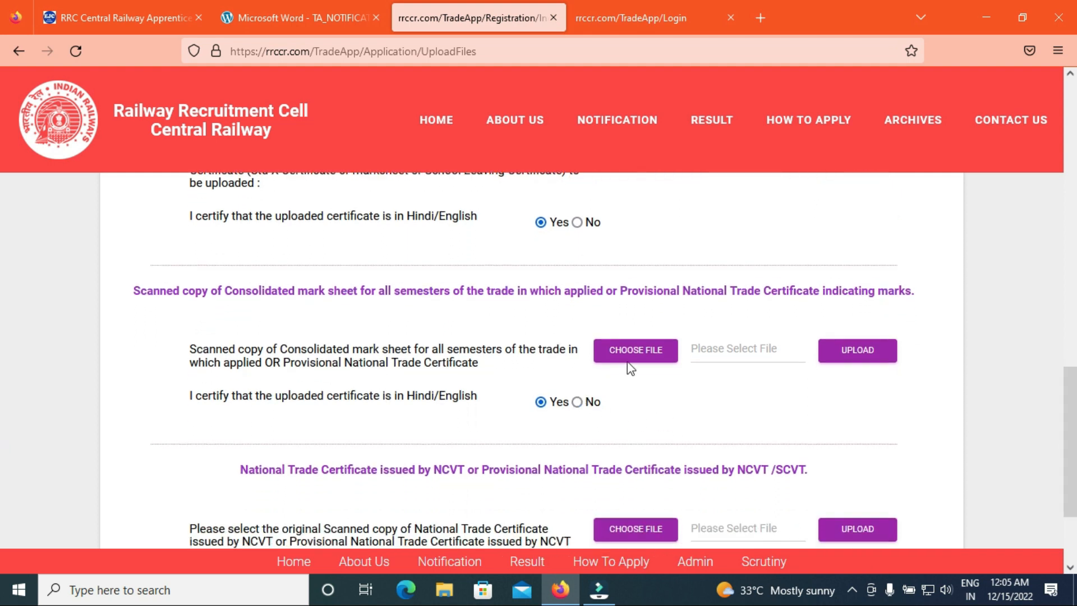
pyautogui.scroll(-3, 2, 441)
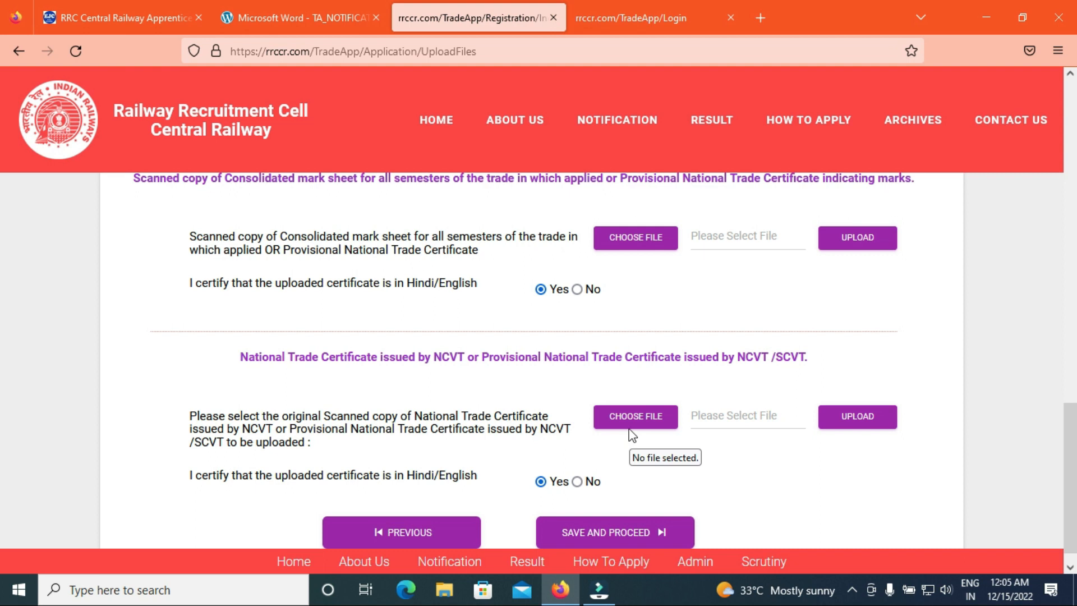
pyautogui.scroll(-1, 3, 466)
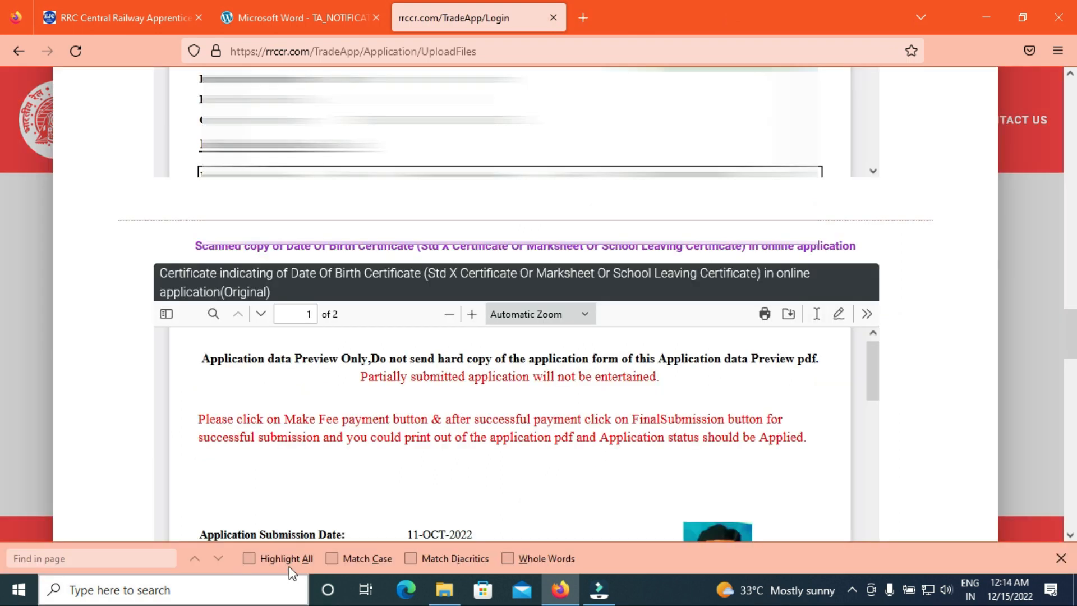
# - Accept all four declarations at the end of the application preview and submit the application
pyautogui.scroll(-10, 3, 331)
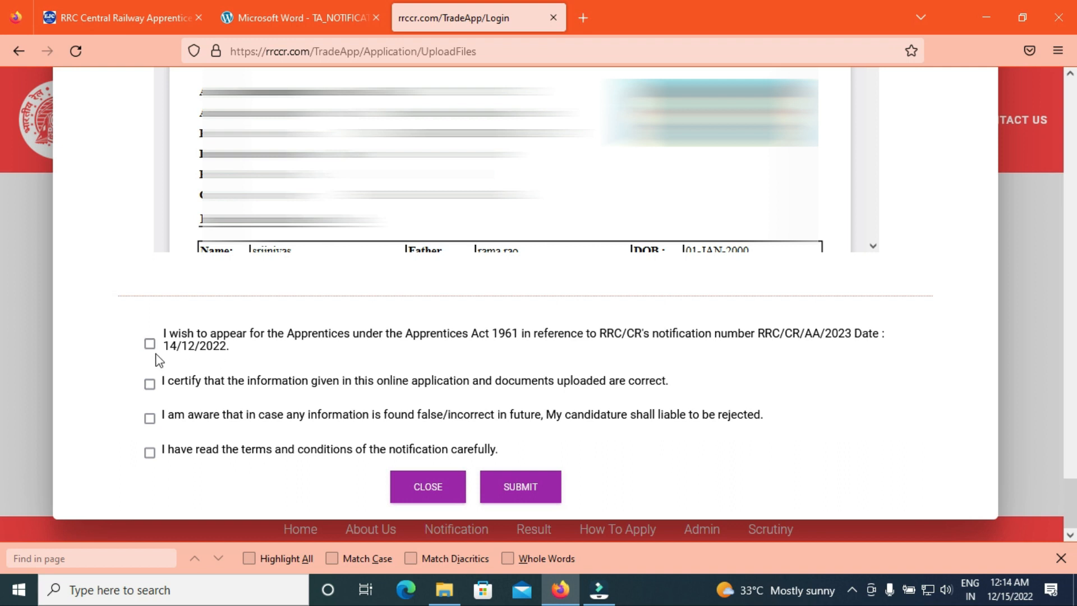
pyautogui.click(150, 384)
pyautogui.click(149, 418)
pyautogui.click(149, 452)
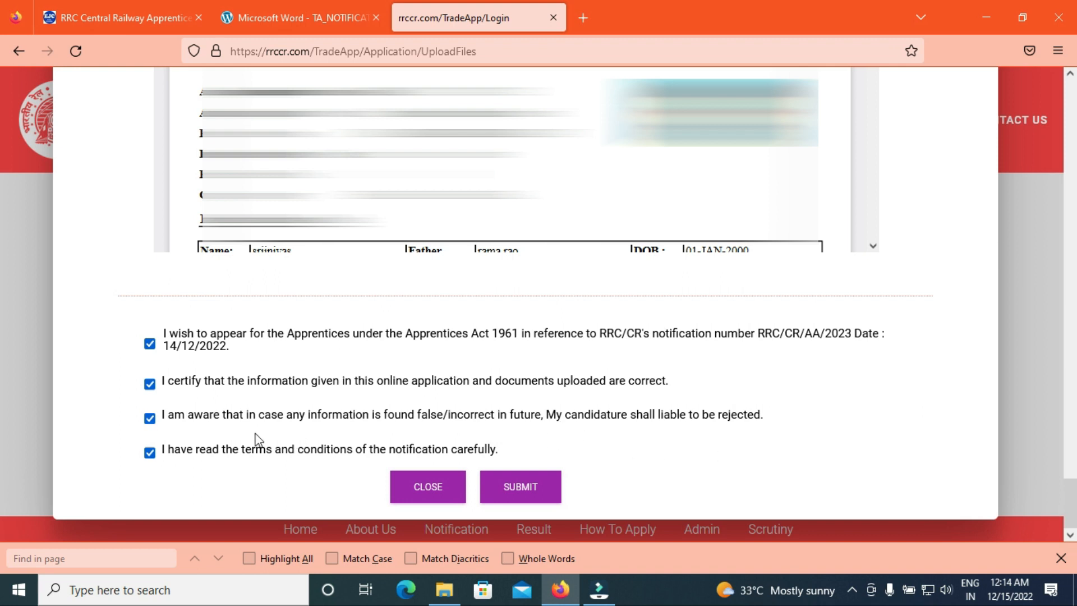
pyautogui.click(541, 488)
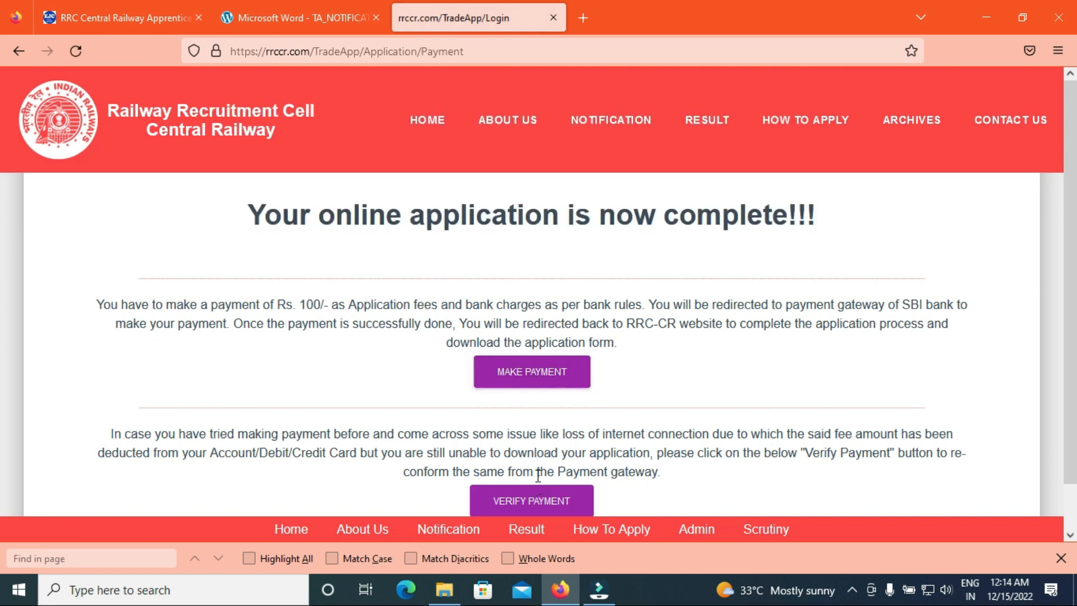
# - Start the Rs. 100 application fee payment using the Other Bank Debit Cards option and confirm the payment details
pyautogui.scroll(-1, 564, 376)
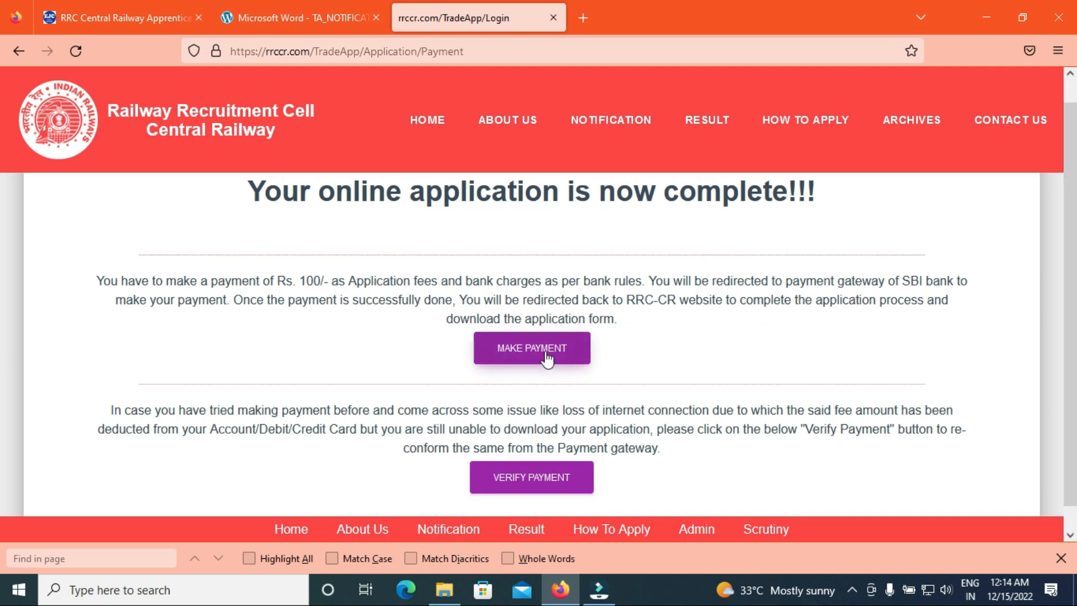
pyautogui.click(550, 357)
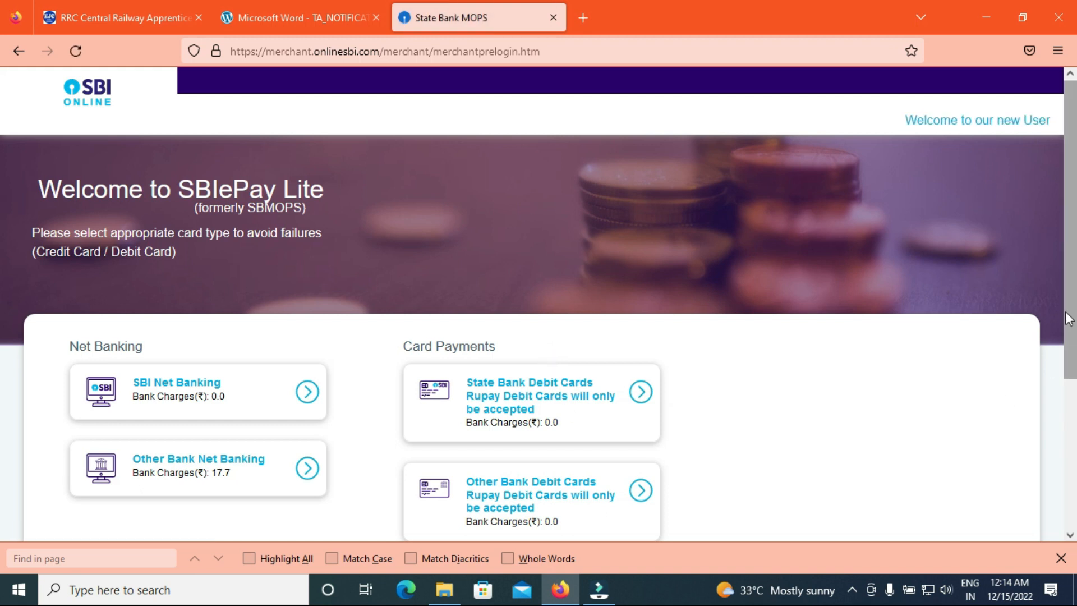
pyautogui.scroll(-2, 3, 351)
pyautogui.scroll(-3, 3, 350)
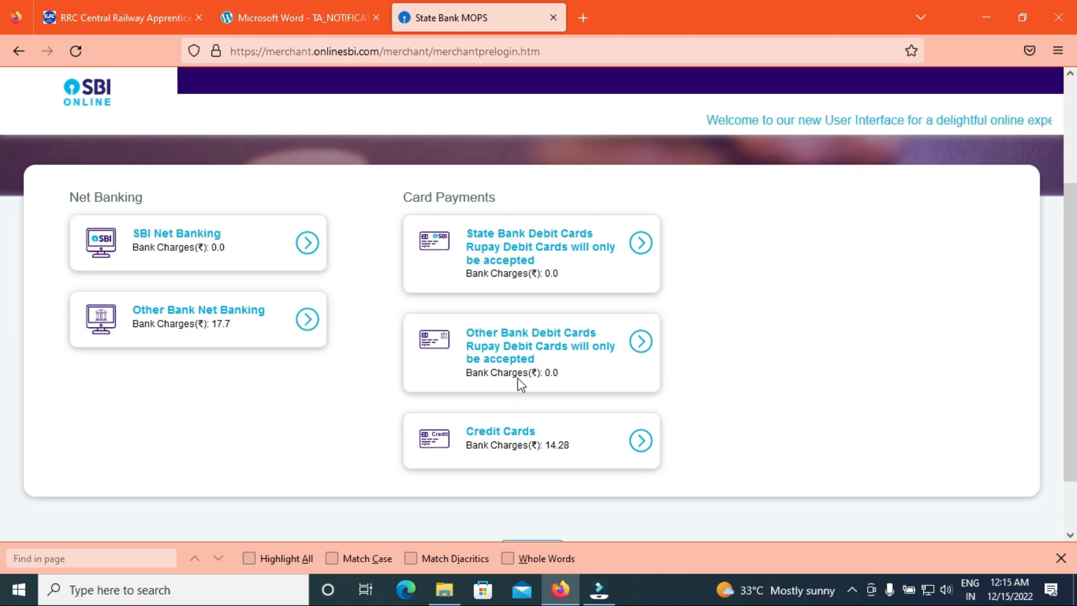
pyautogui.click(537, 350)
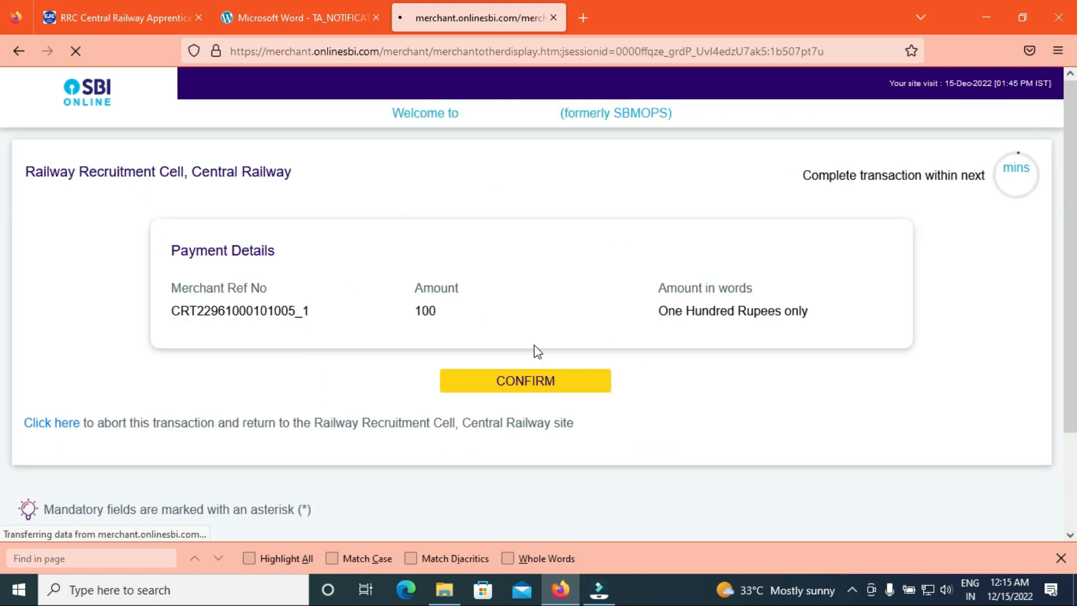
pyautogui.click(500, 381)
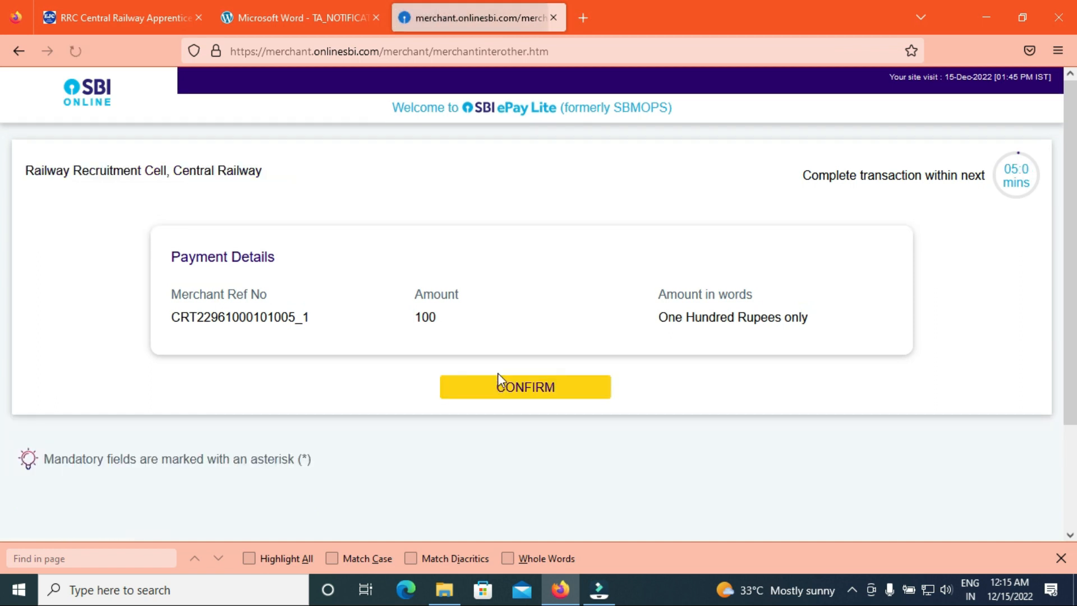
pyautogui.click(517, 392)
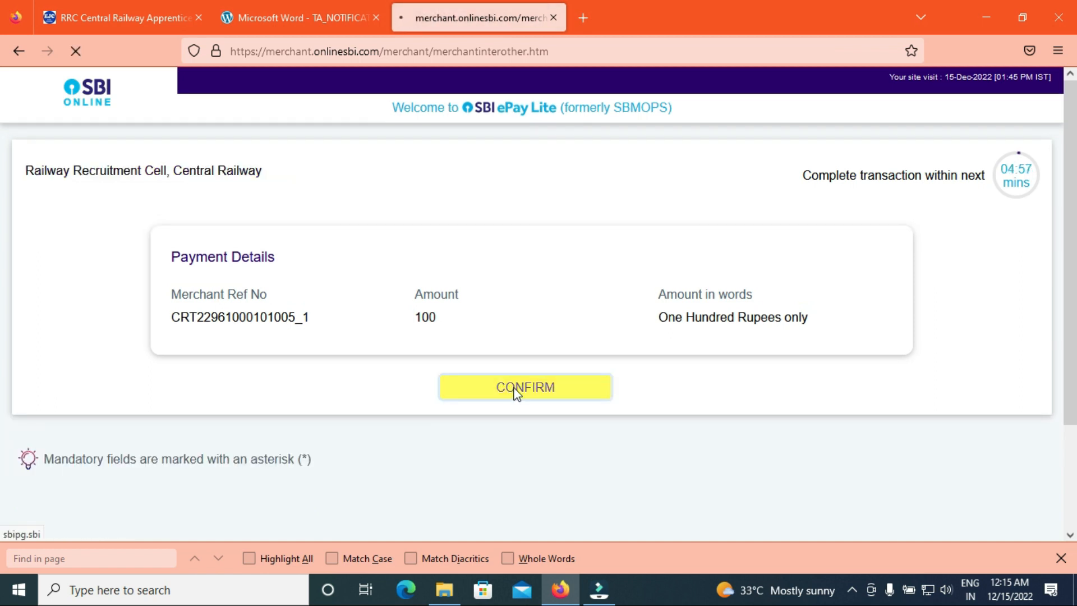